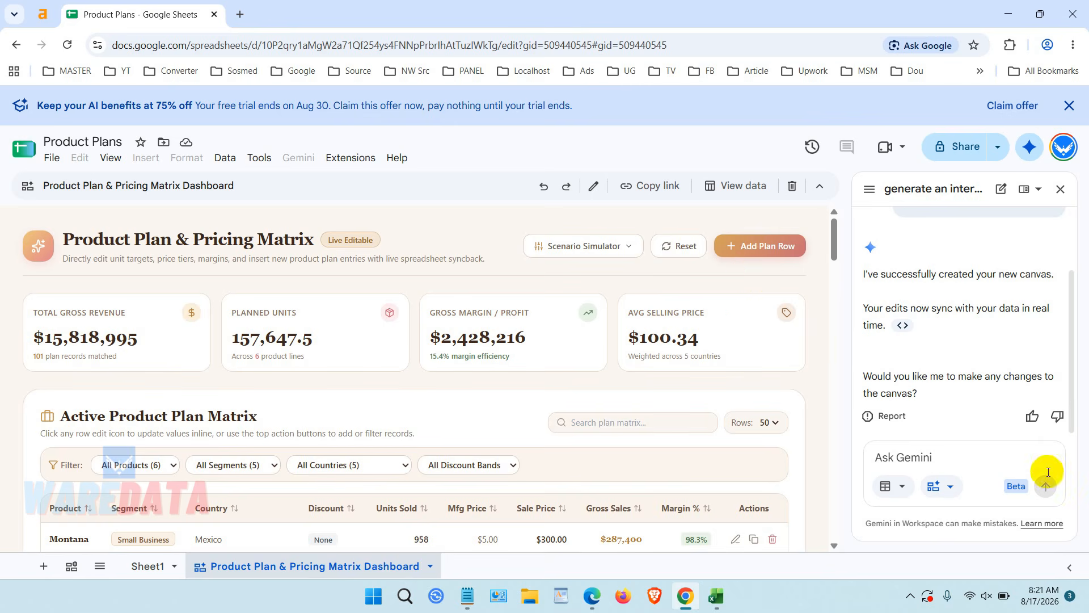
click(942, 497)
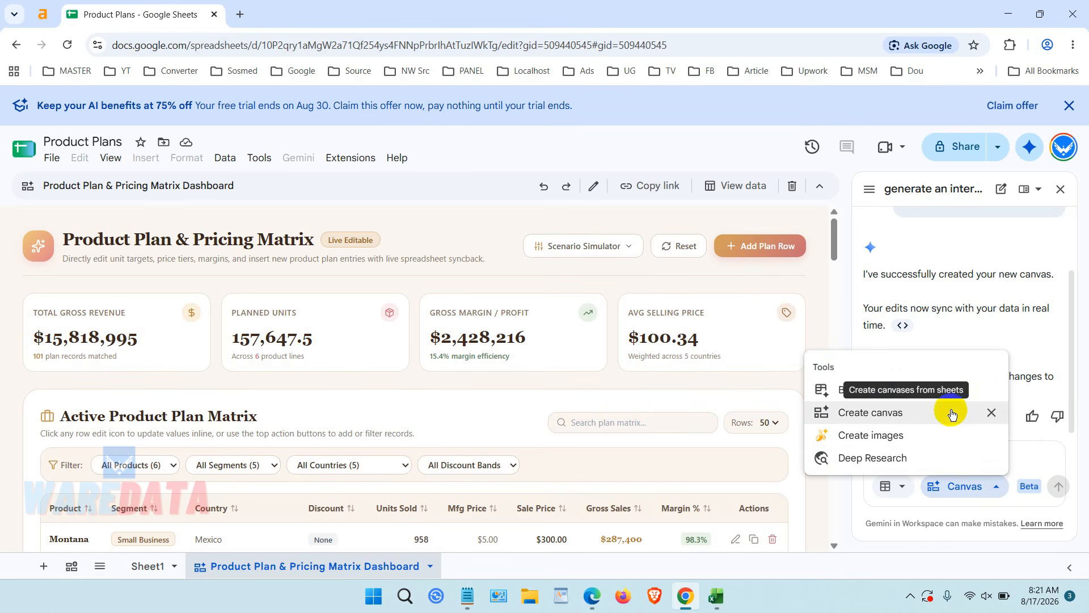
click(641, 277)
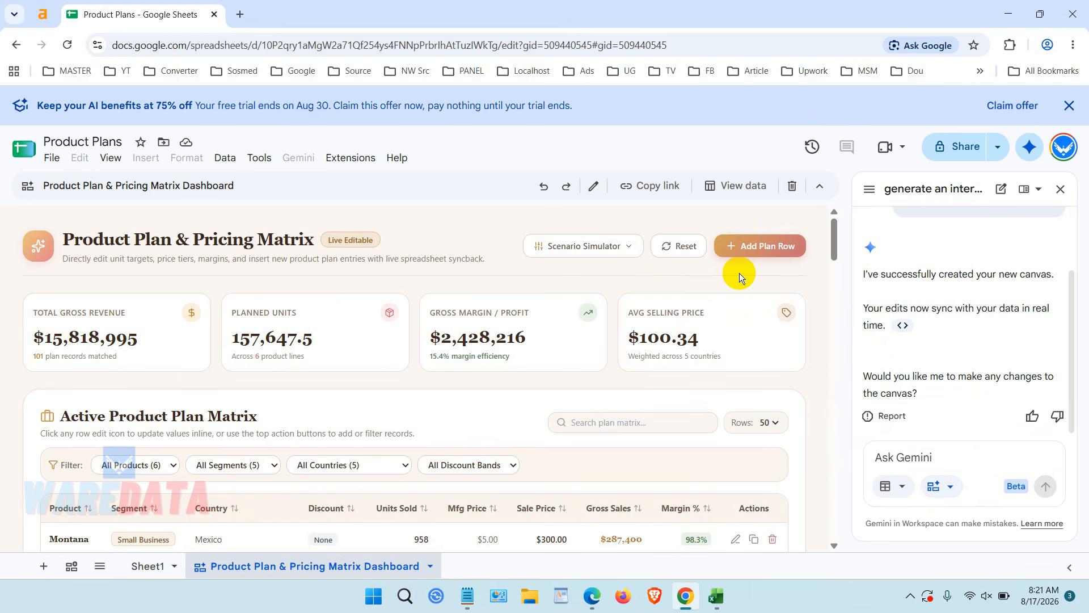
- Inspect the end of the product data in Sheet1, around rows 102 and 103
click(147, 565)
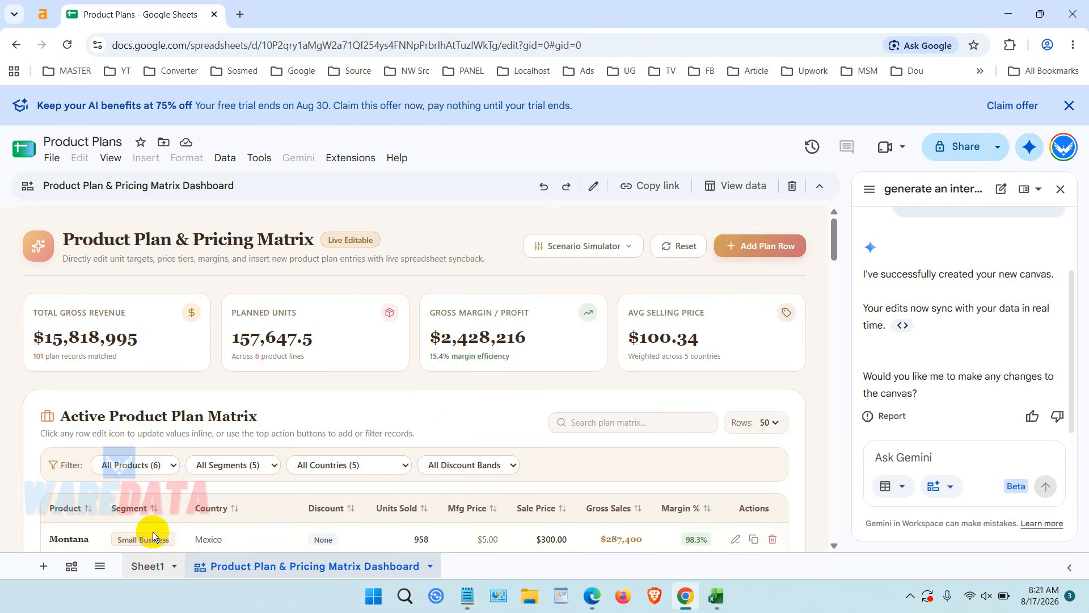
scroll(206, 423, up, 3)
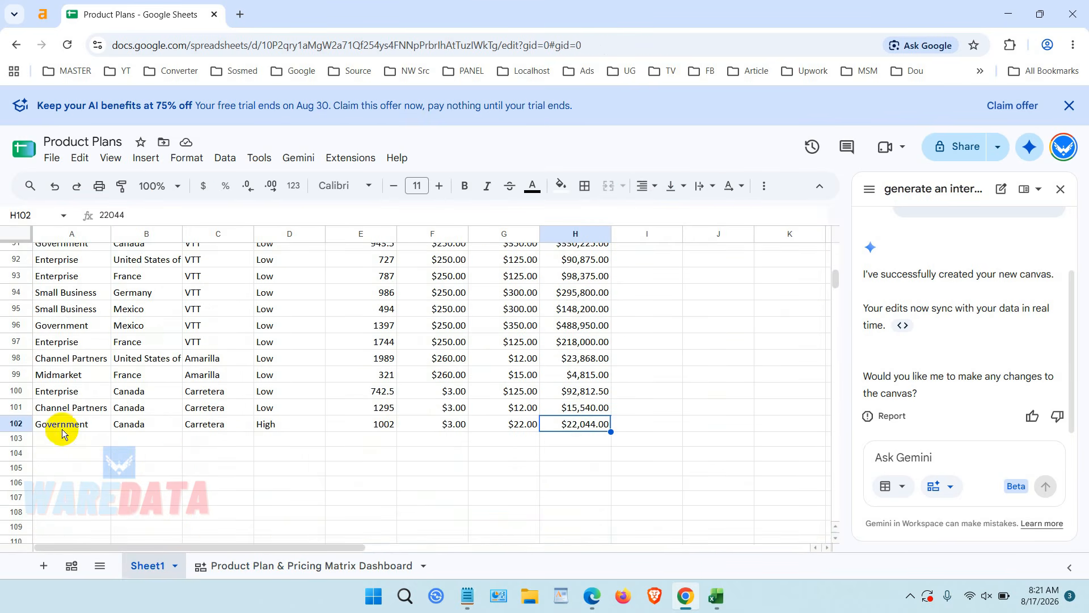
click(17, 427)
click(45, 438)
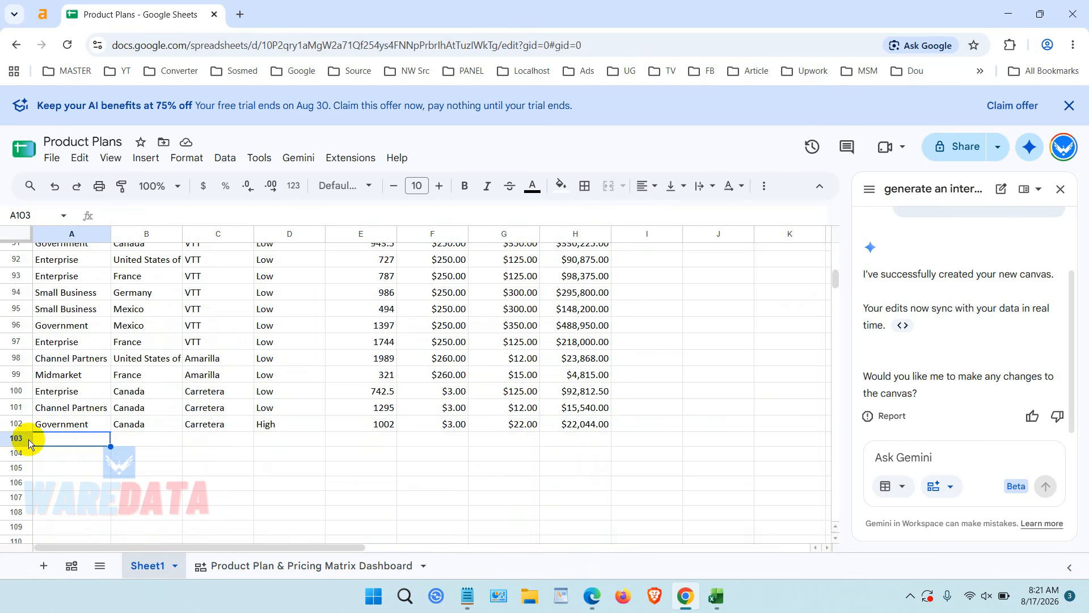
- Insert a plan row from the dashboard with Carretera, Government, Canada, discount None, 1000 units, manufacturing price 3 and sale price 20
click(313, 565)
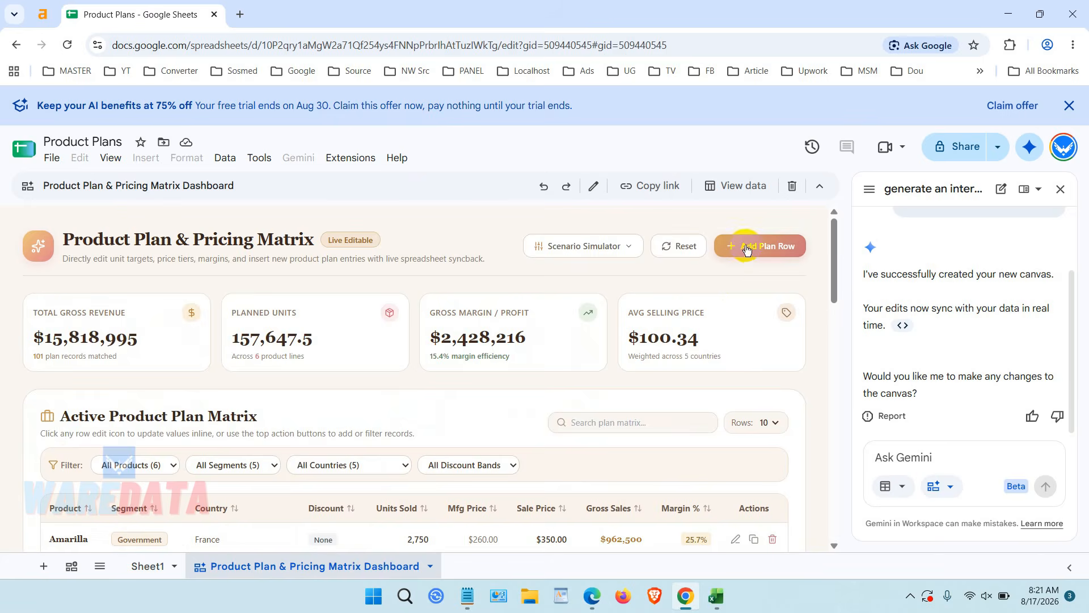
click(749, 247)
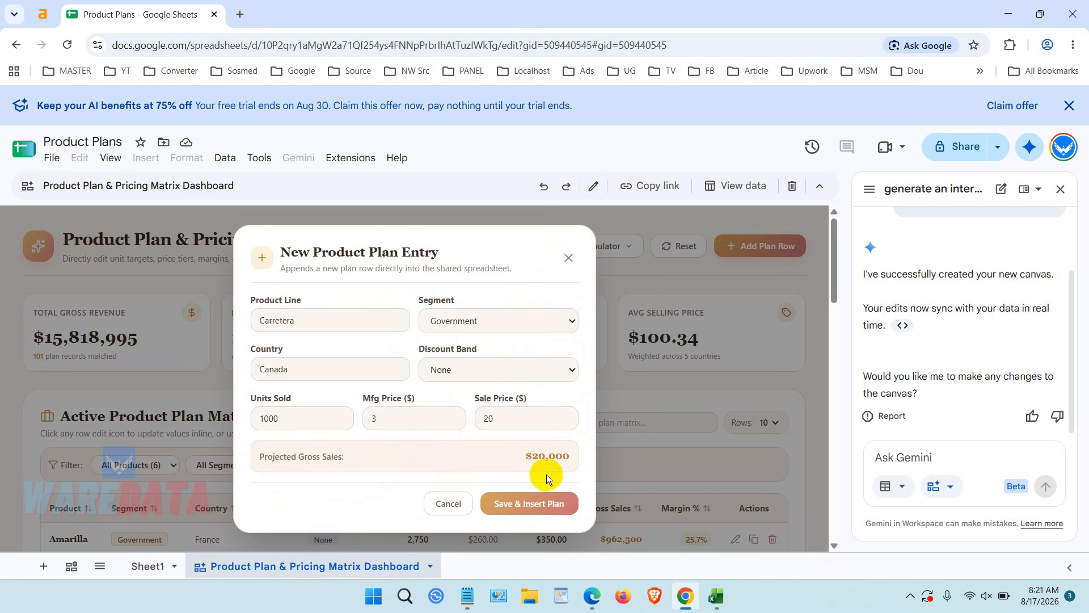
click(531, 505)
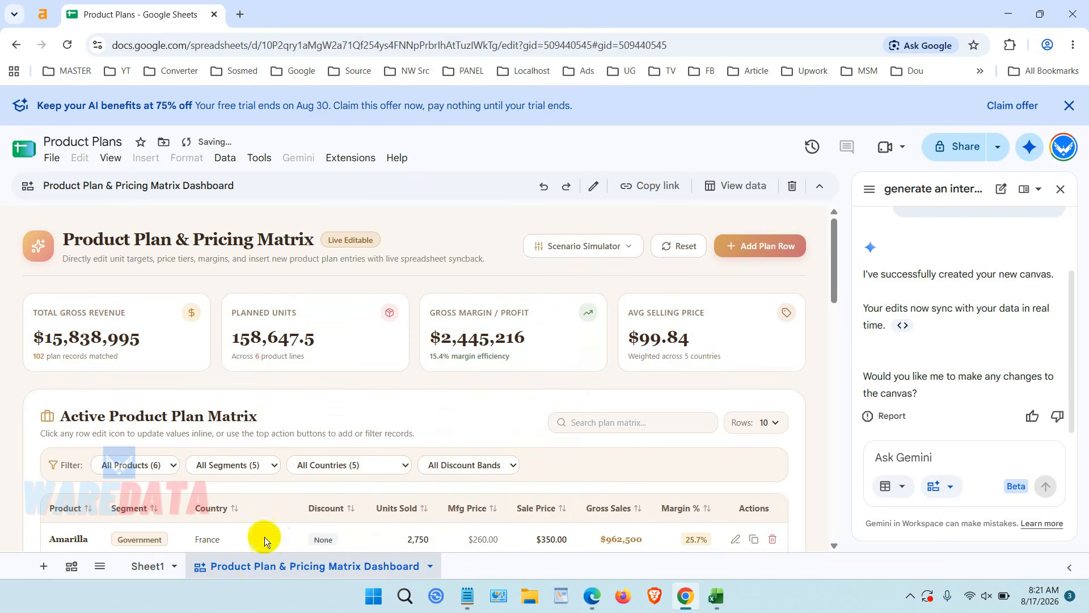
- Check row 103 of Sheet1 for the newly inserted plan entry, and return to the dashboard
click(147, 566)
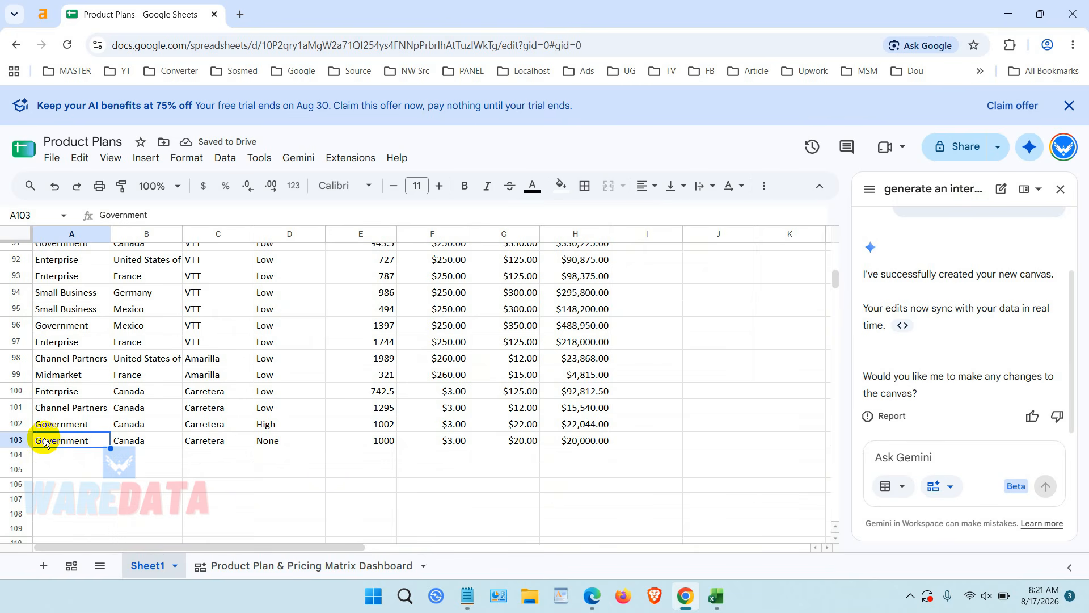
click(17, 439)
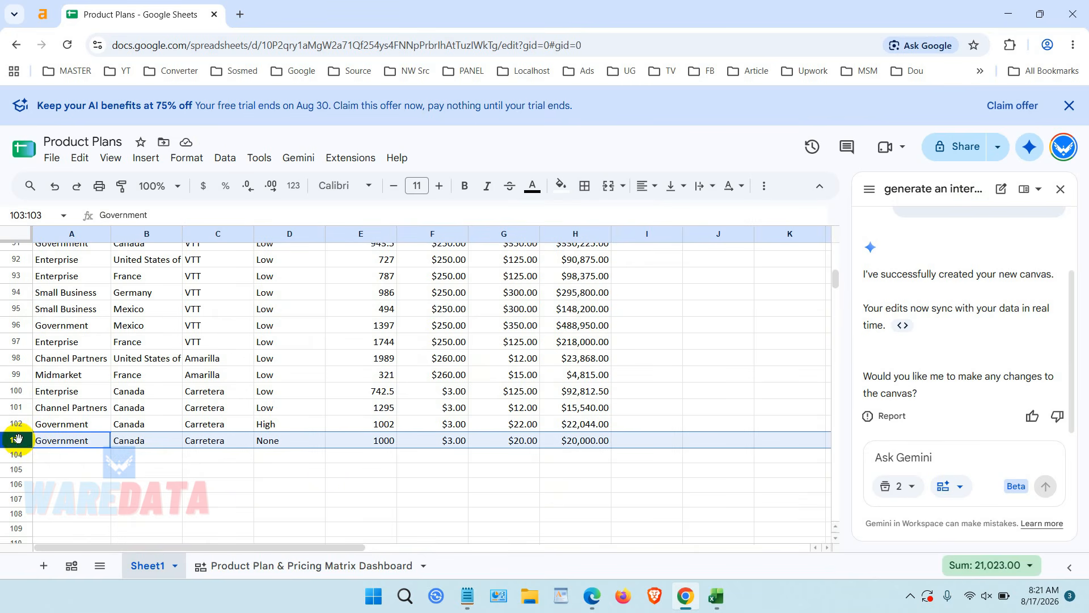
click(265, 562)
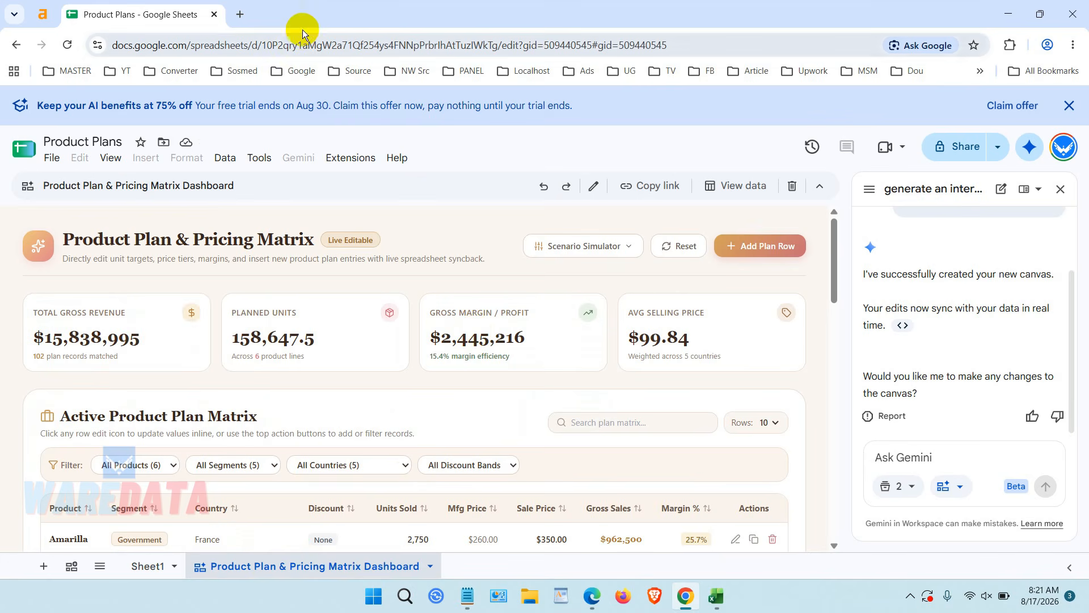
- Replace the open spreadsheet with a fresh browser tab, search for "google sheets" and sign in to the Sheets home page
click(243, 18)
click(218, 15)
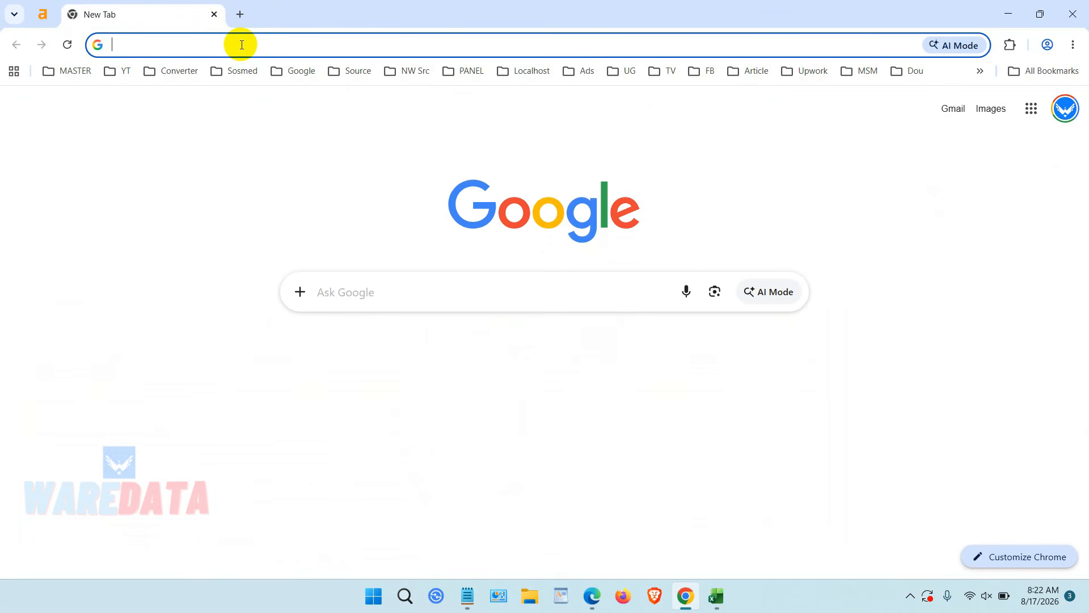
text(google sheets)
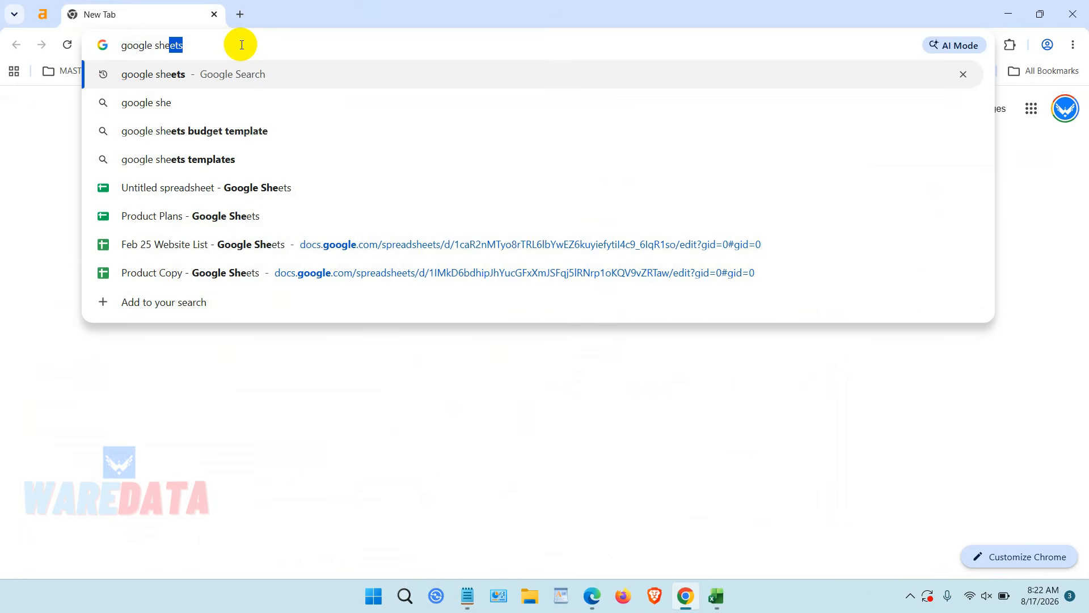
key(Return)
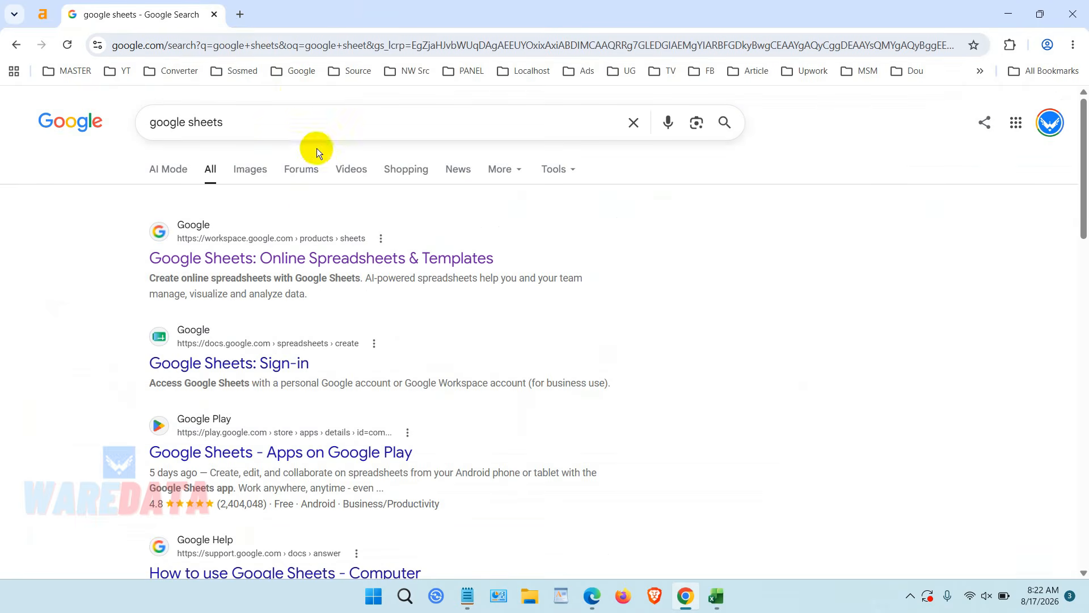
click(367, 261)
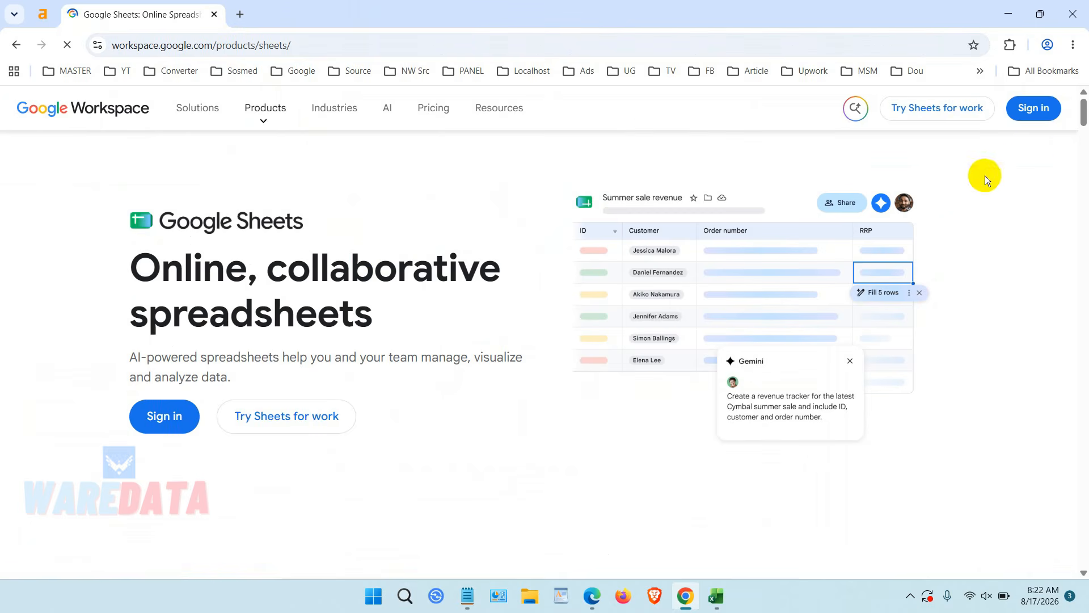
click(1036, 110)
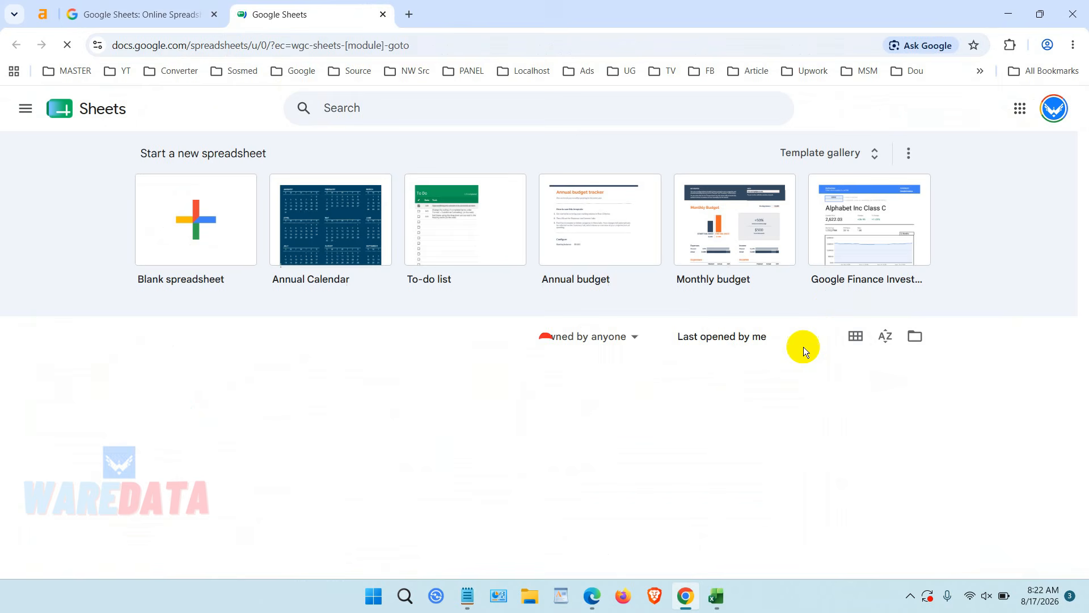
- Create a blank spreadsheet and name it "Products Plan"
click(183, 227)
click(198, 230)
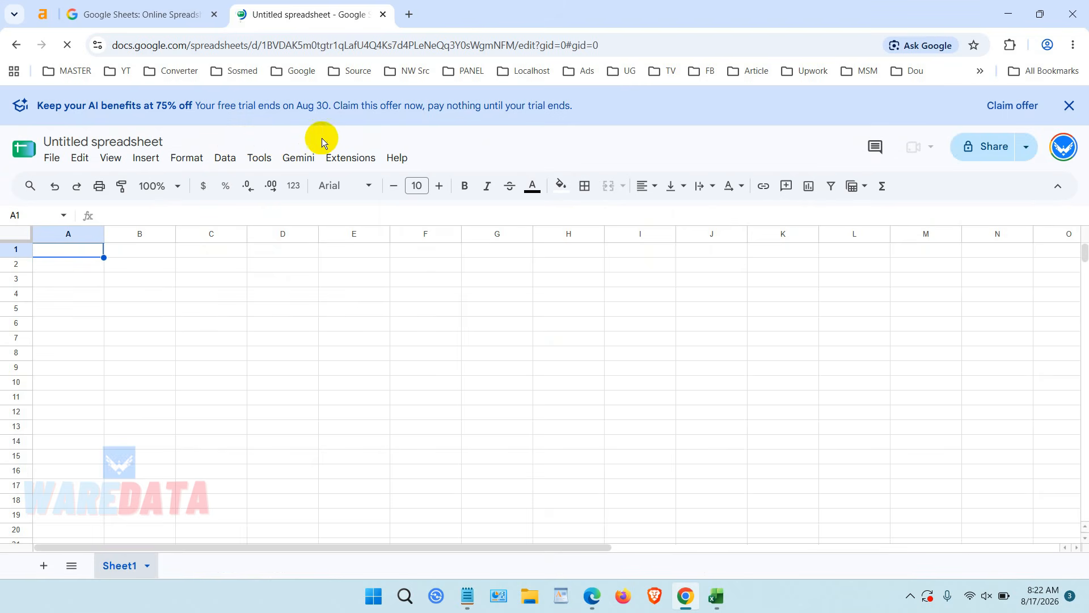
click(159, 138)
triple_click(160, 141)
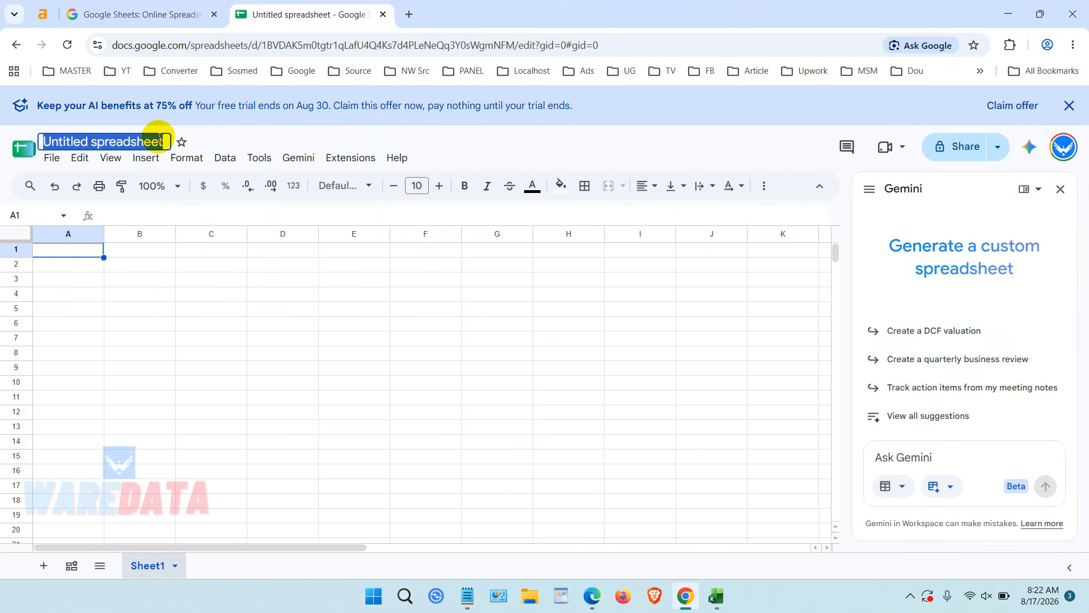
text(Product Plans)
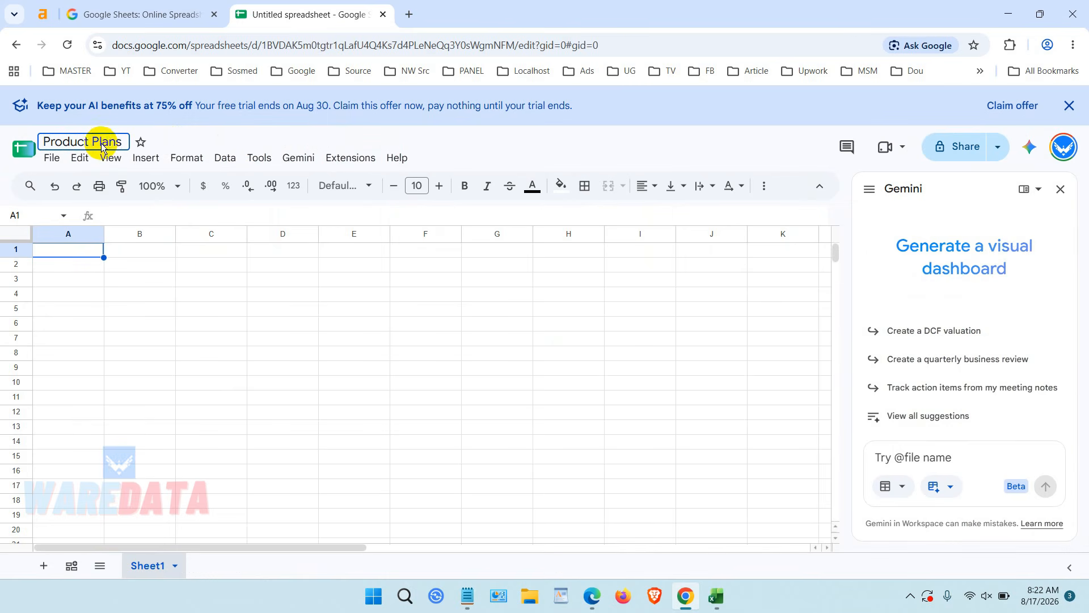
click(89, 142)
text(s)
key(Return)
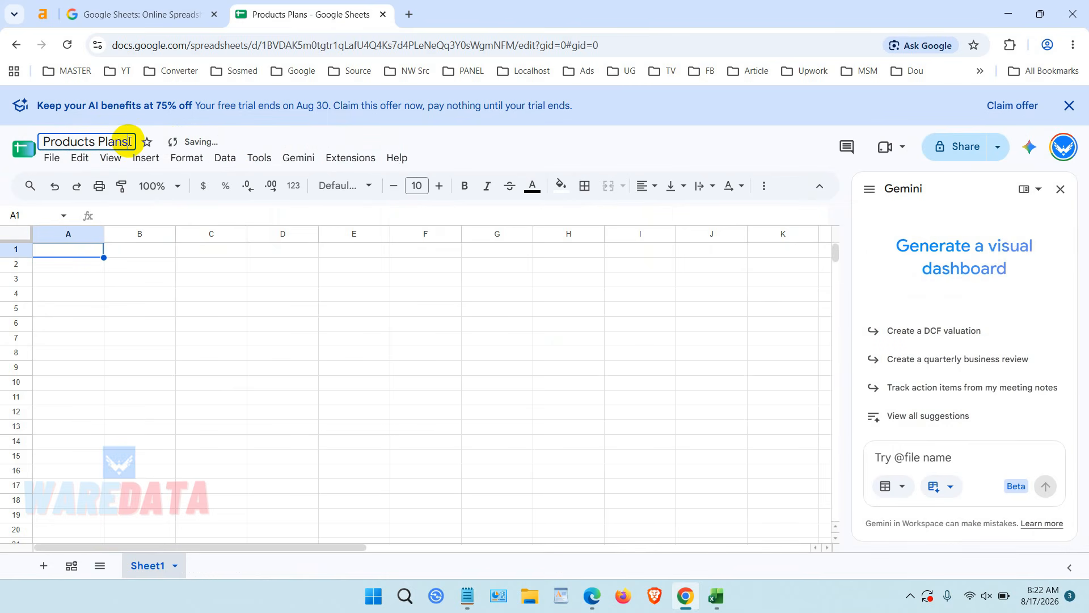
click(144, 253)
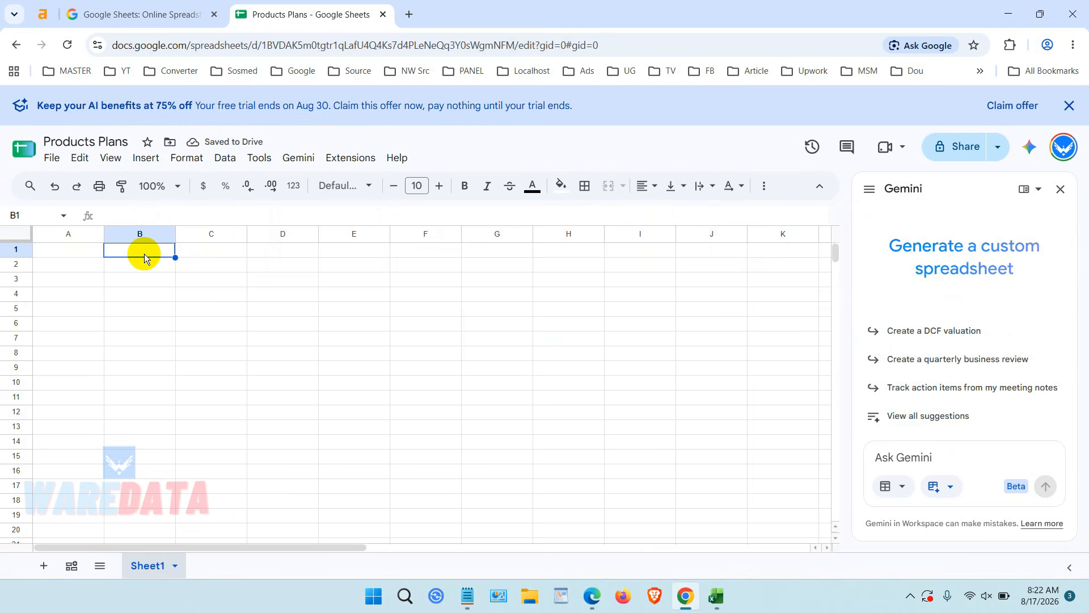
click(75, 249)
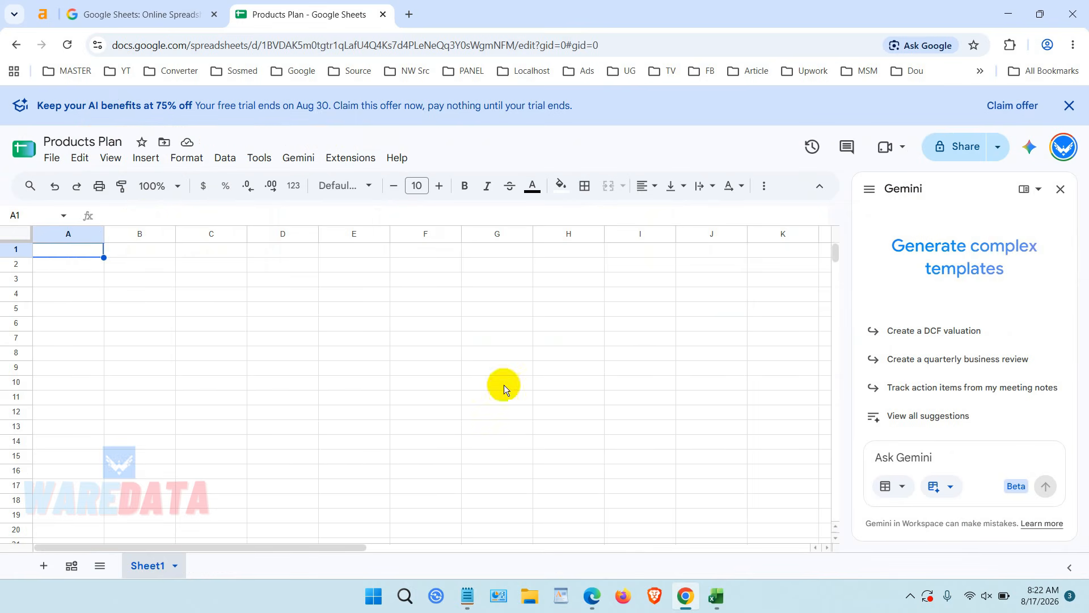
- Copy the selected Sheet2 data from the Excel workbook 2.Financial Sample_waredata.com.xlsx and paste it into the new spreadsheet starting at A1
click(716, 596)
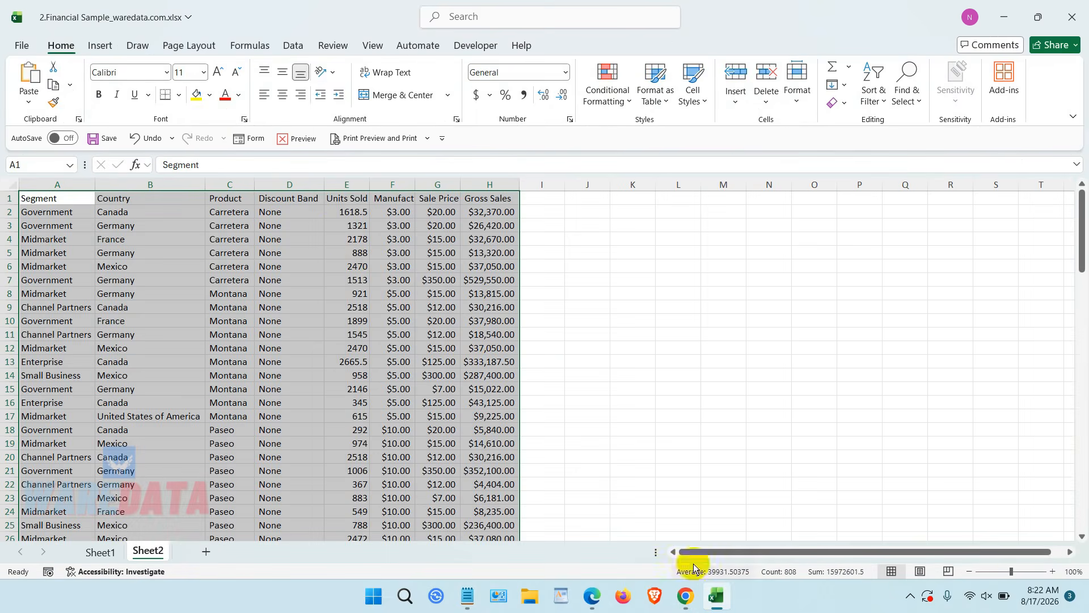
right_click(325, 233)
click(372, 158)
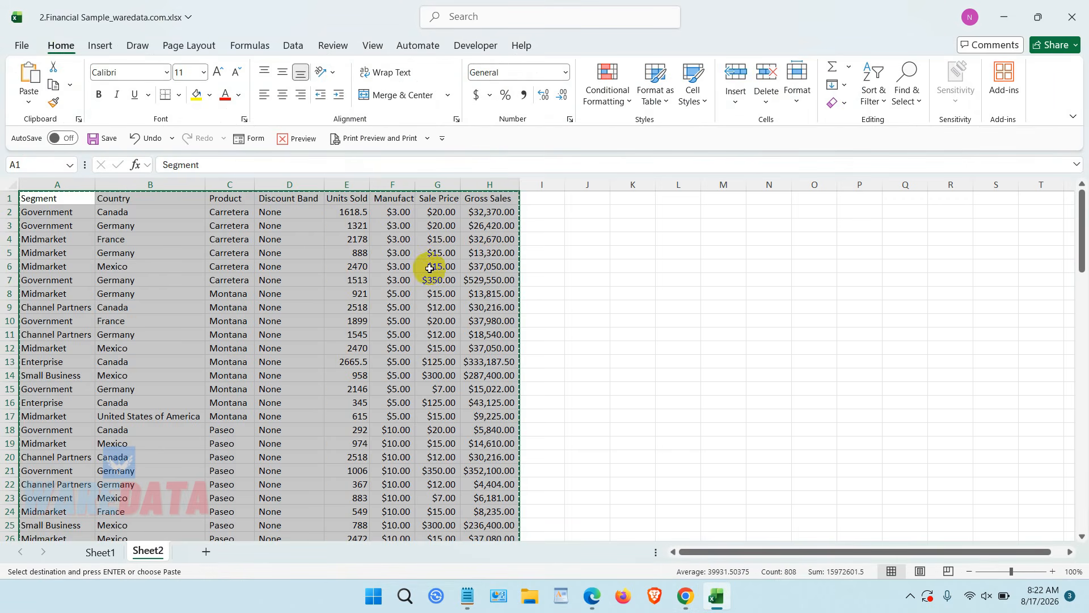
click(1004, 17)
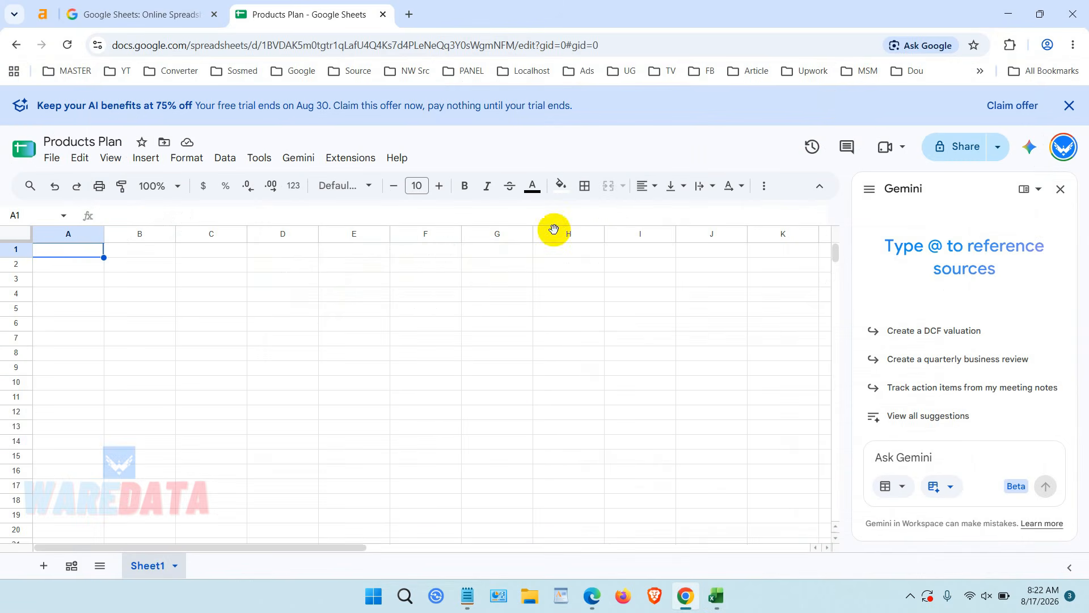
right_click(87, 250)
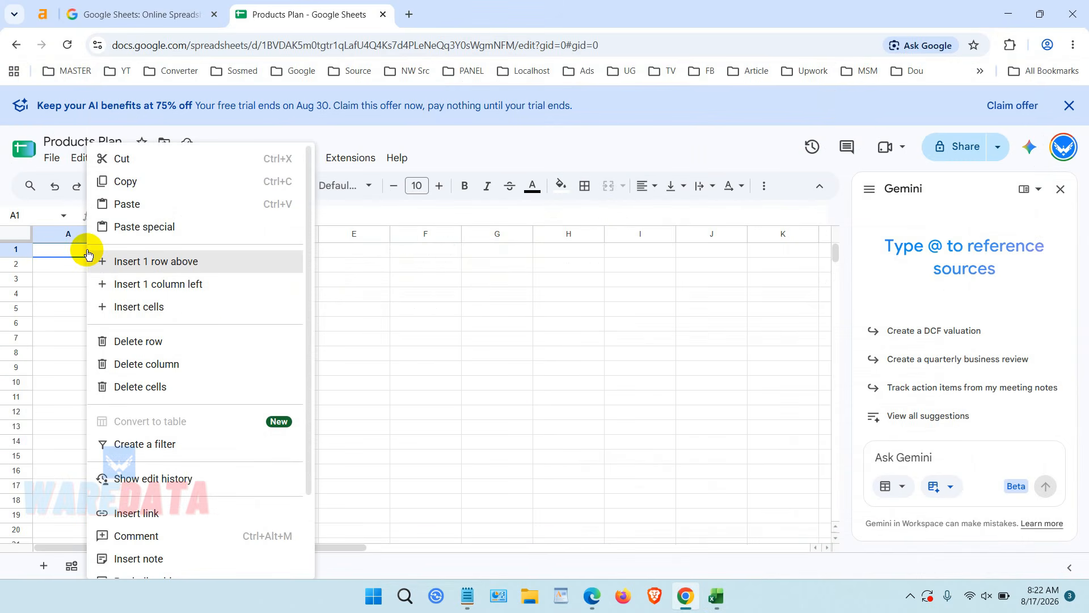
click(163, 202)
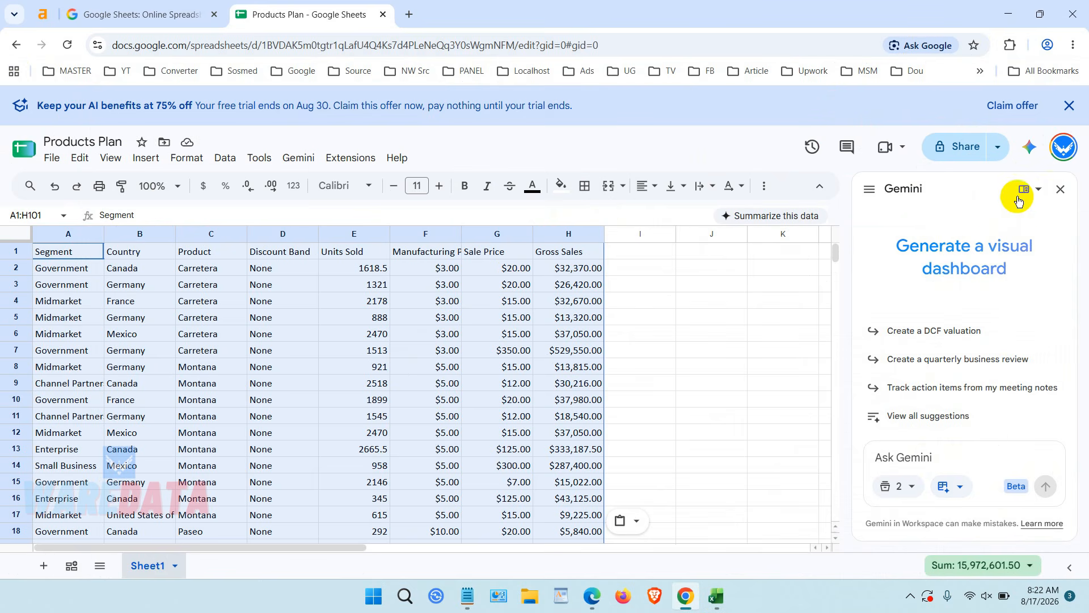
- Set Gemini's tool to Create canvas, dismiss the trial offer banner and make the prompt ready for entry
click(1032, 153)
click(1032, 153)
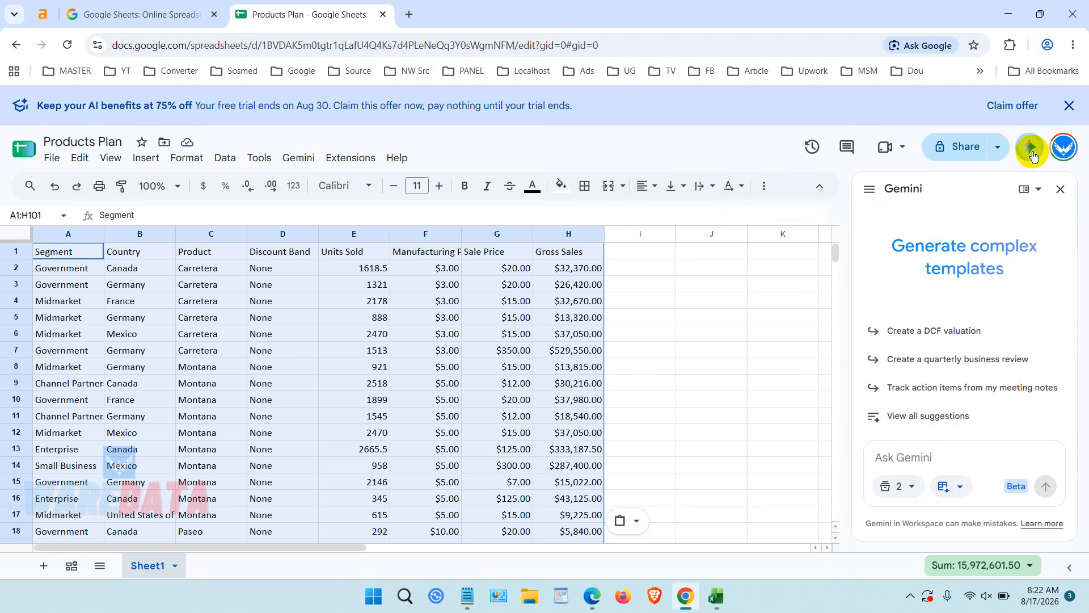
click(969, 486)
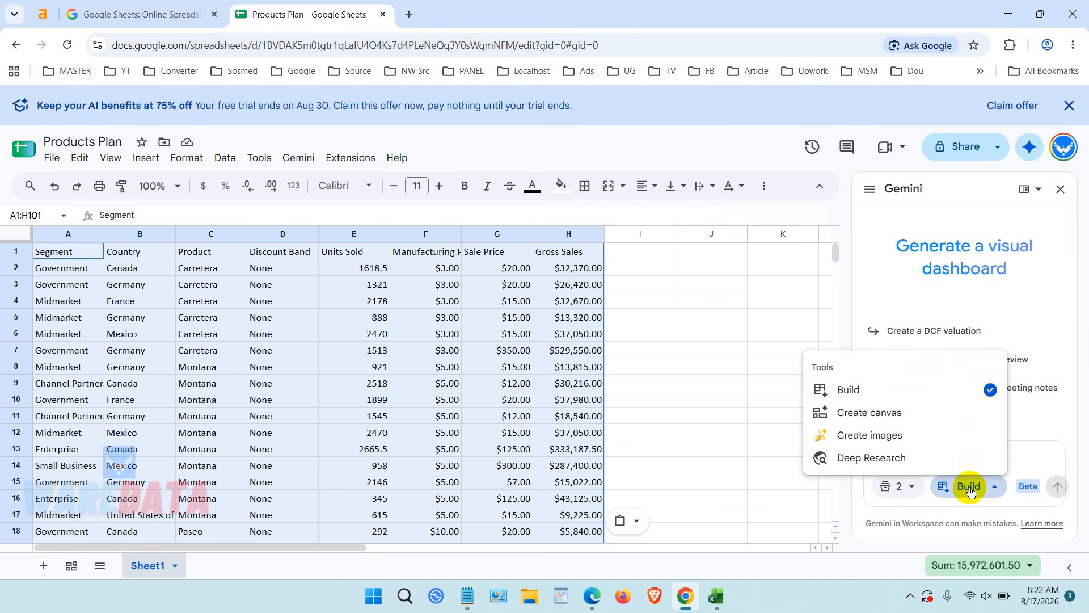
click(919, 412)
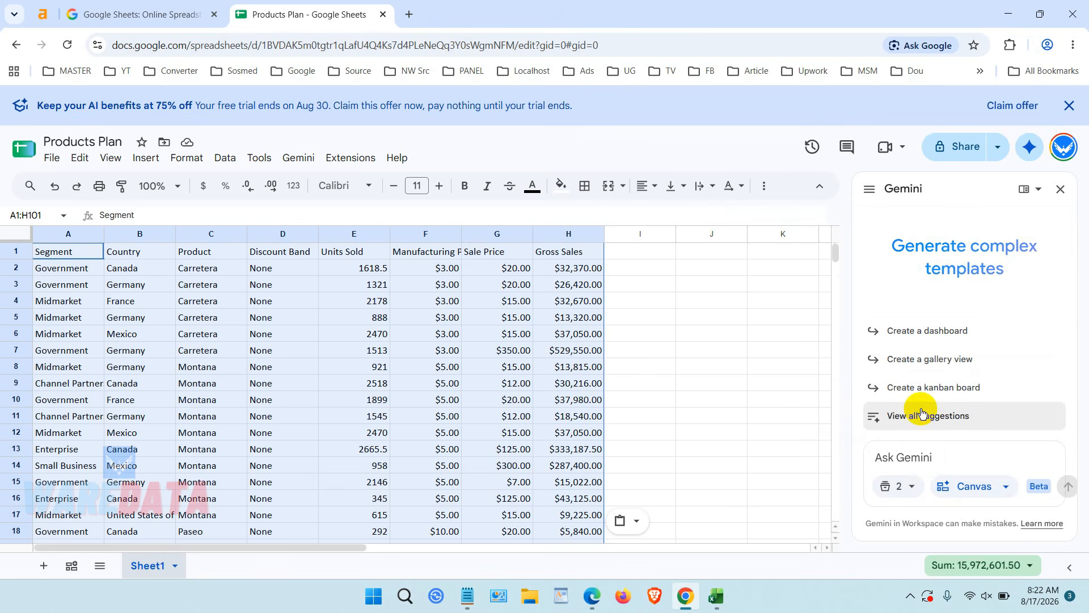
click(942, 454)
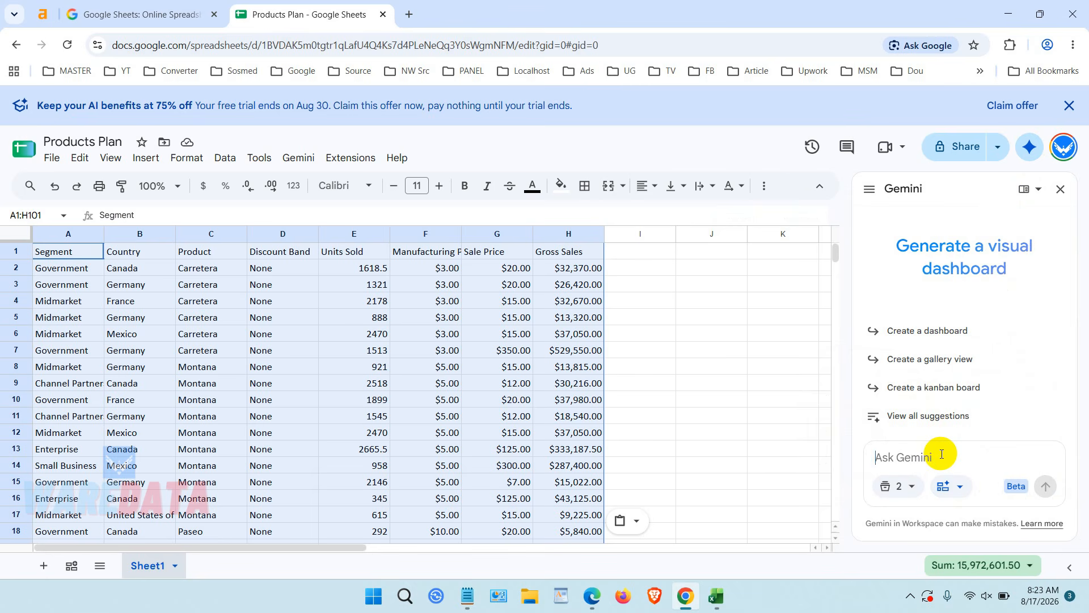
click(1069, 106)
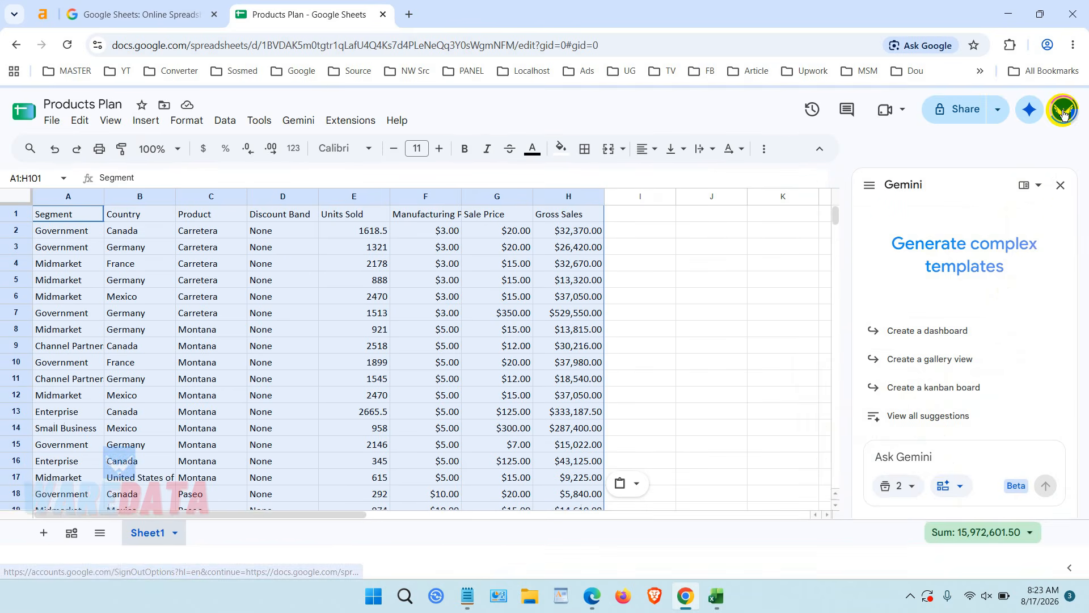
click(954, 458)
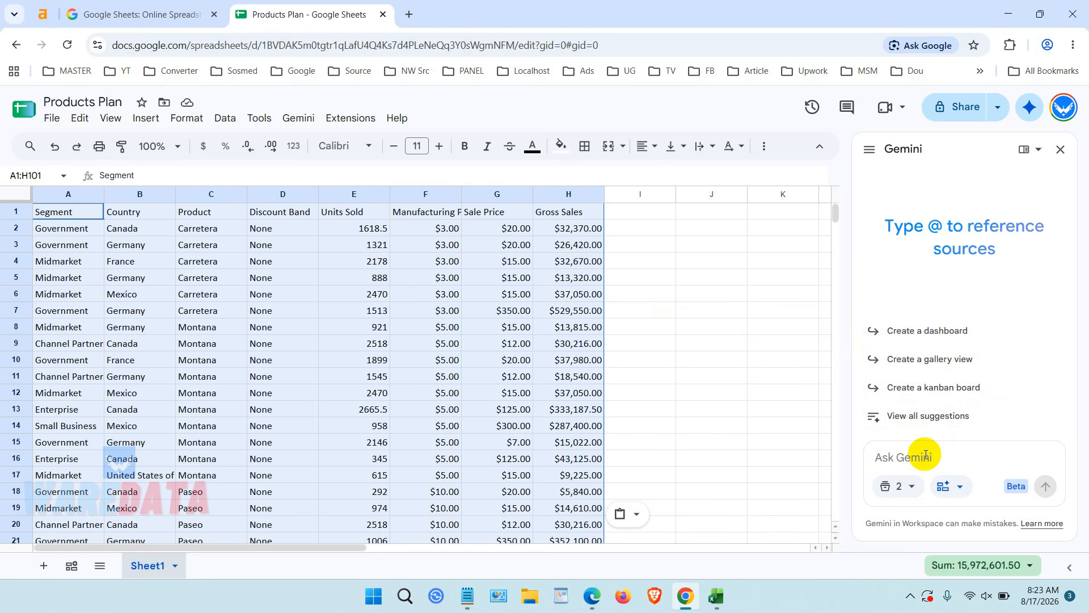
- Copy the product plan layout prompt with gold and floral-toned accents from Notepad and submit it to Gemini in the spreadsheet
click(467, 596)
right_click(421, 363)
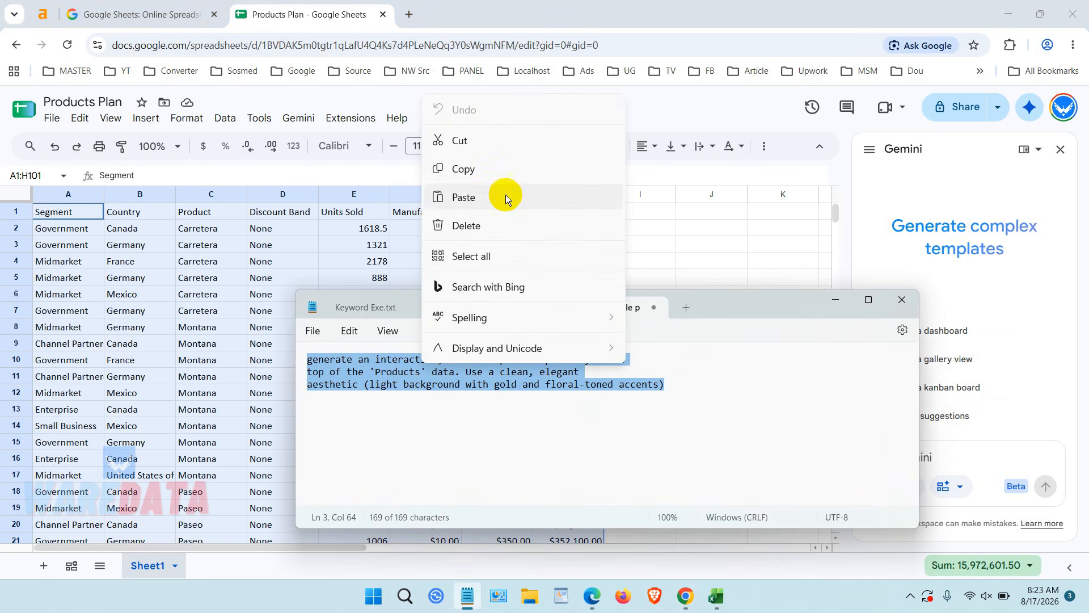
click(509, 171)
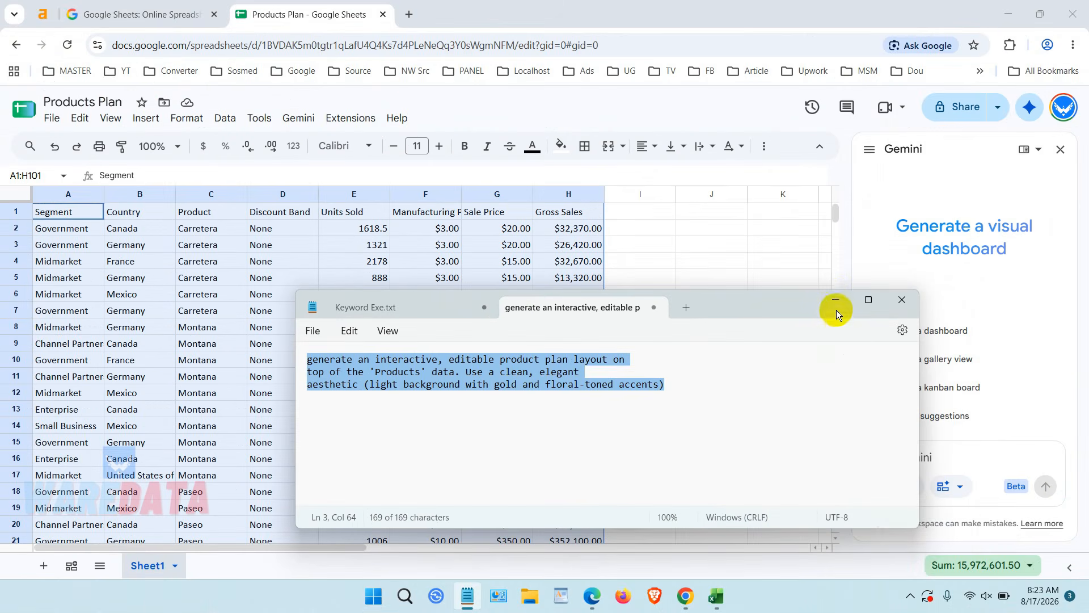
click(834, 304)
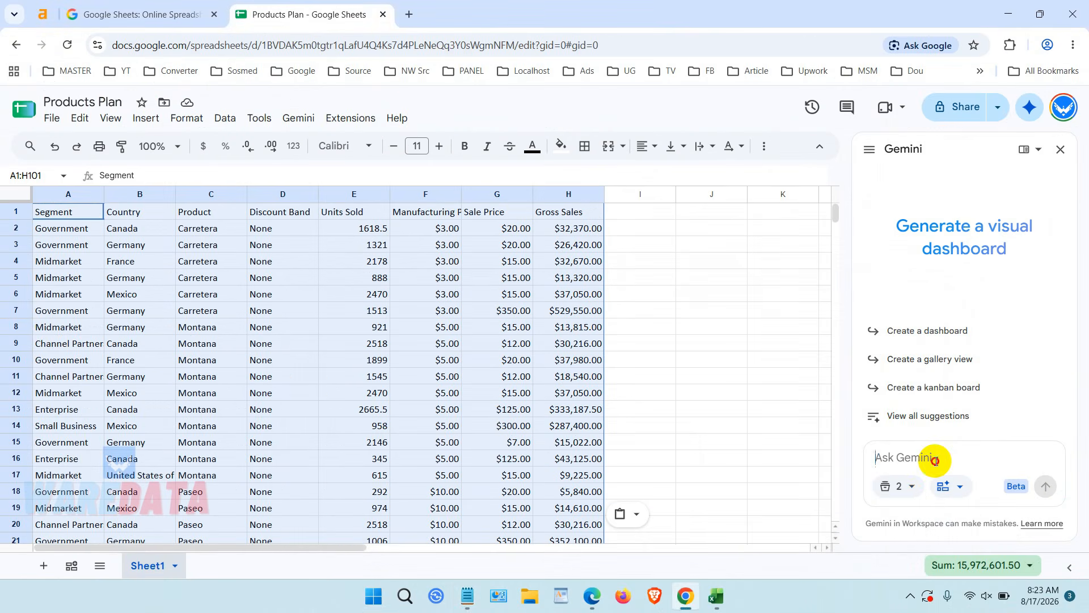
click(935, 461)
key(ctrl+v)
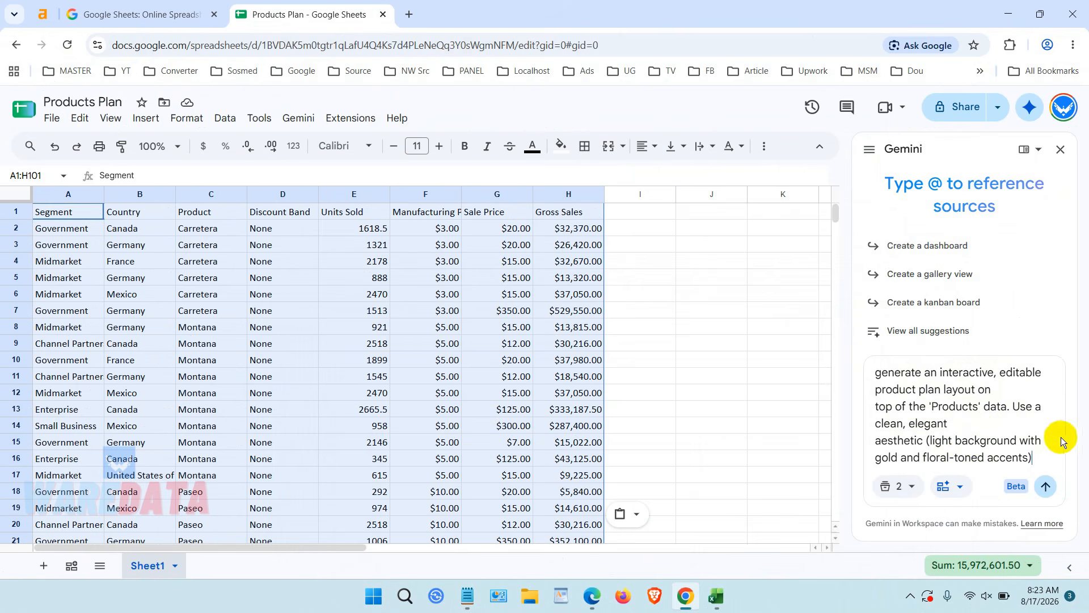
click(1047, 489)
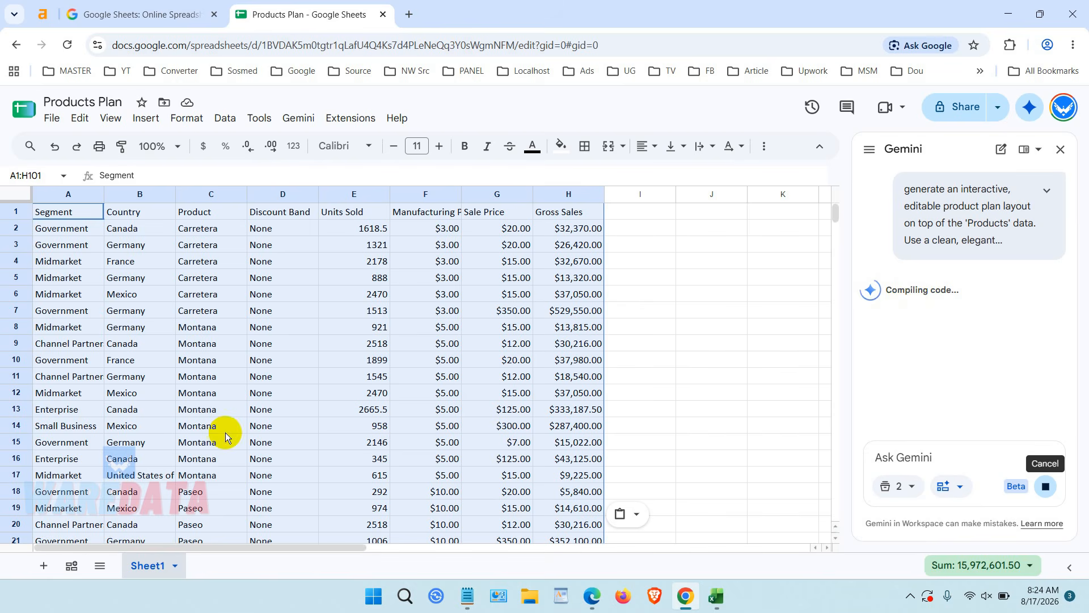
- Look through the product data rows in Sheet1 from the header down to the last record while the canvas is generated
scroll(226, 434, down, 20)
scroll(226, 432, down, 8)
scroll(226, 432, up, 4)
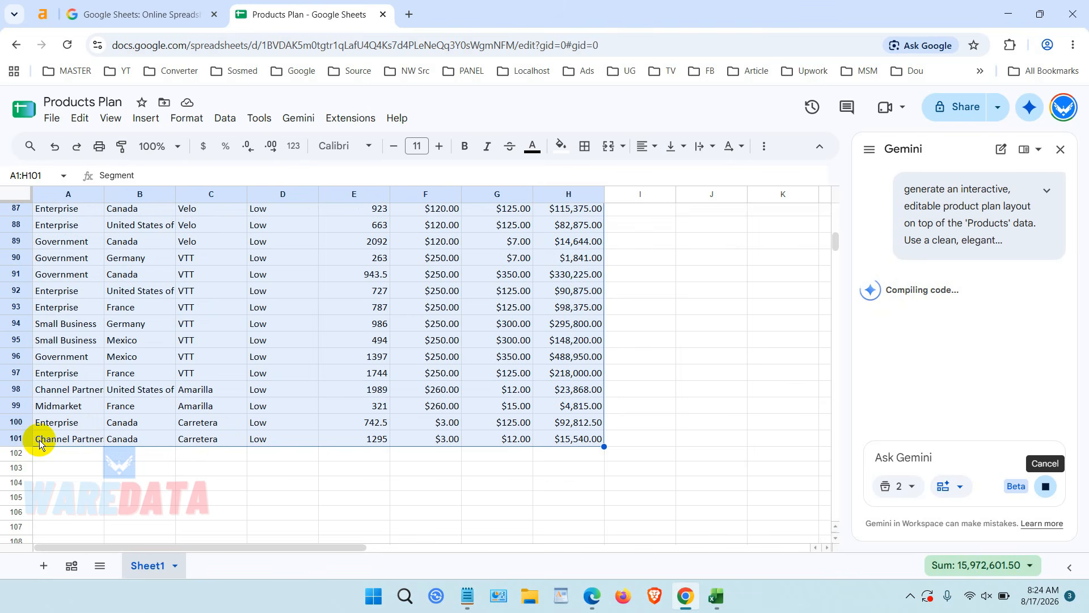
scroll(730, 324, up, 20)
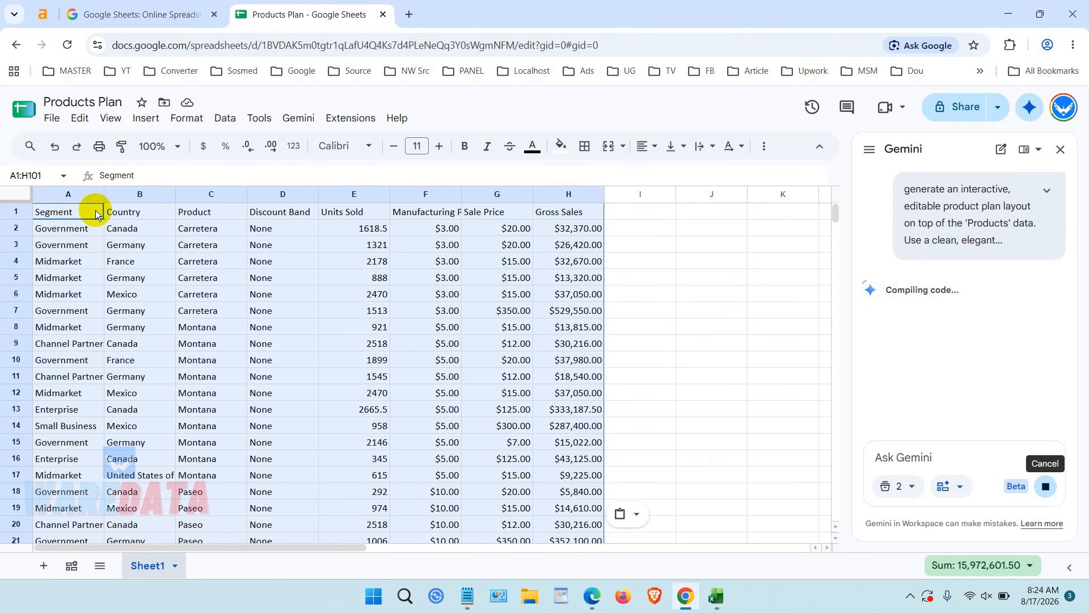
scroll(243, 335, down, 20)
scroll(244, 370, down, 7)
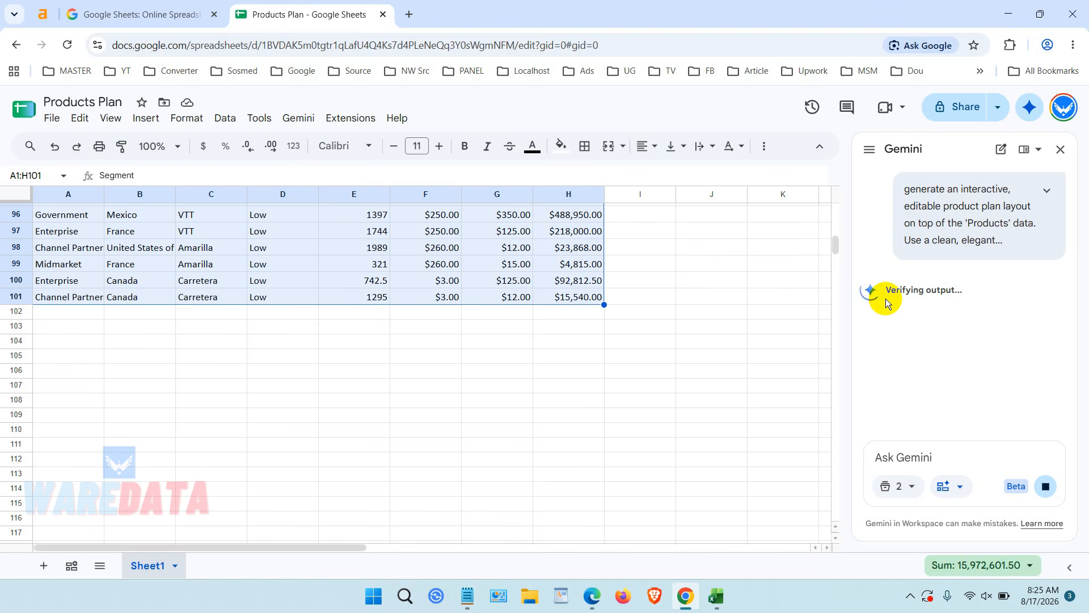
scroll(508, 321, up, 20)
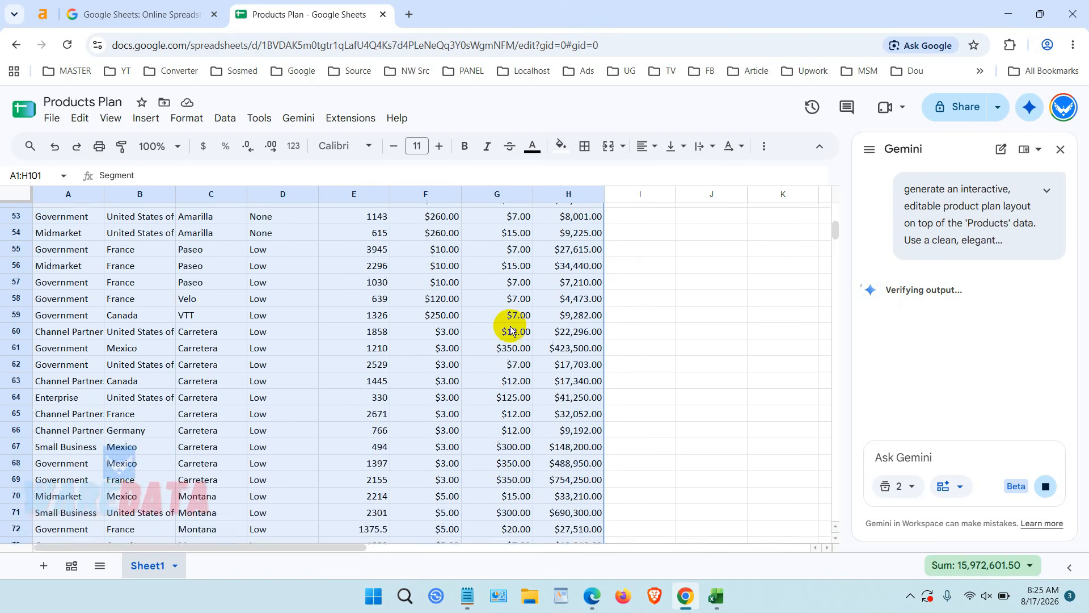
scroll(510, 330, up, 10)
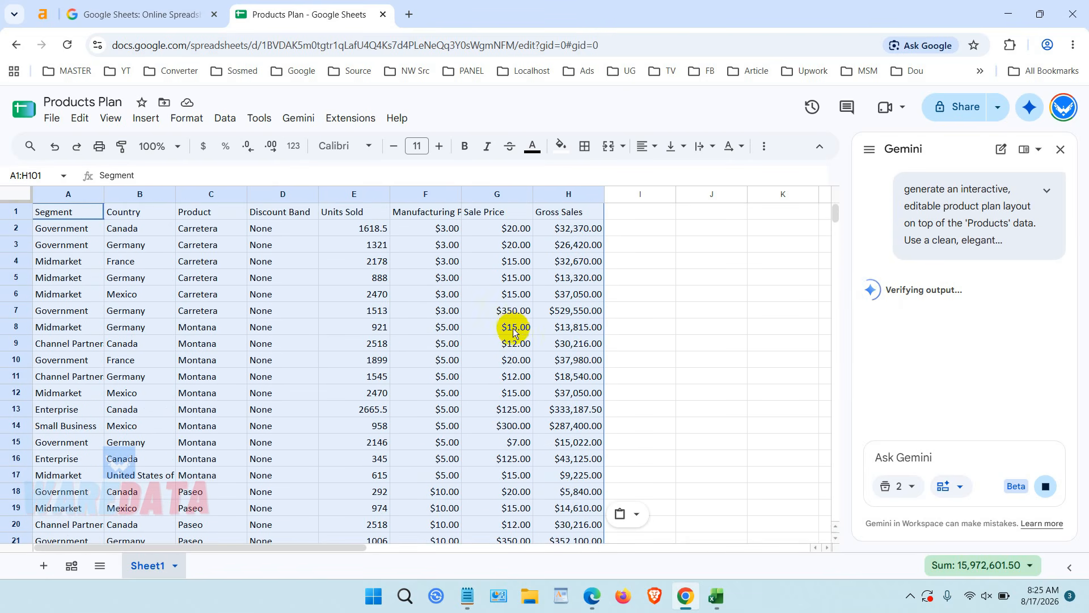
scroll(518, 334, down, 20)
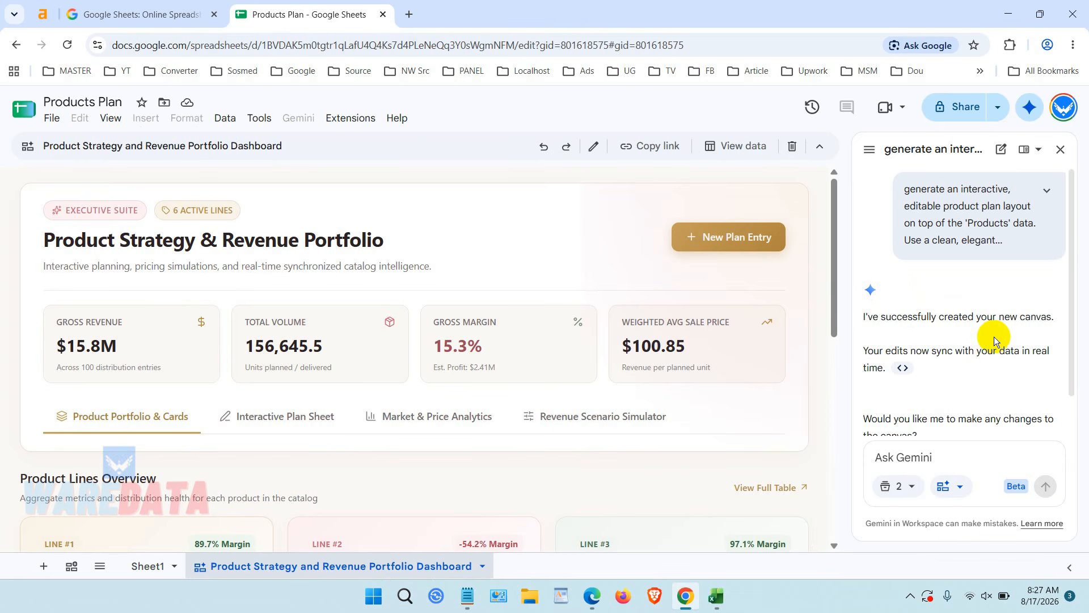
- Examine the generated dashboard's summary figures, product line cards, New Plan Entry form and Gemini's closing reply
scroll(662, 377, down, 9)
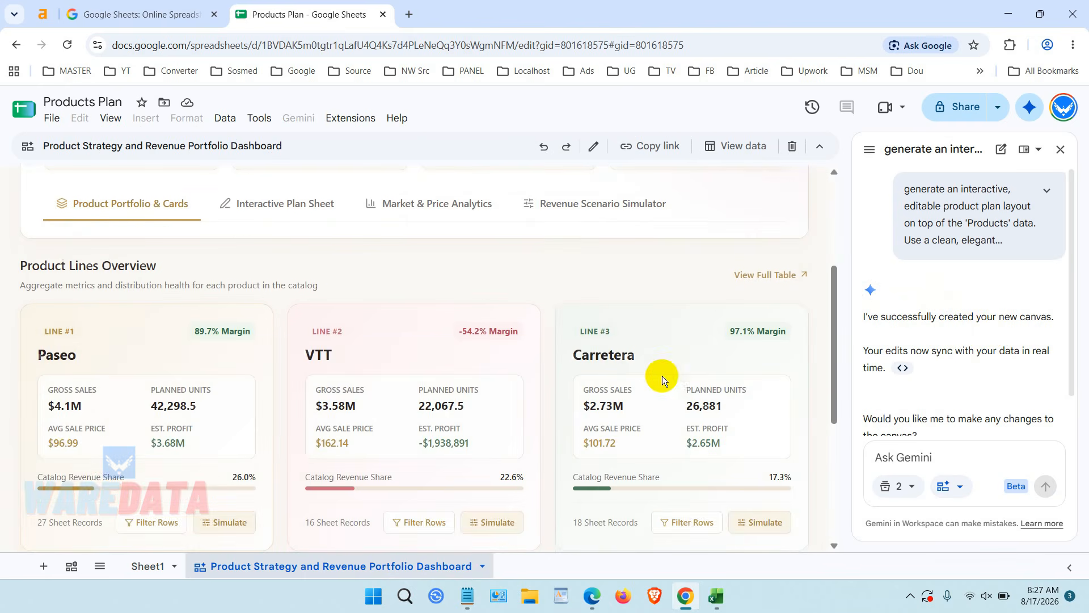
scroll(663, 376, up, 10)
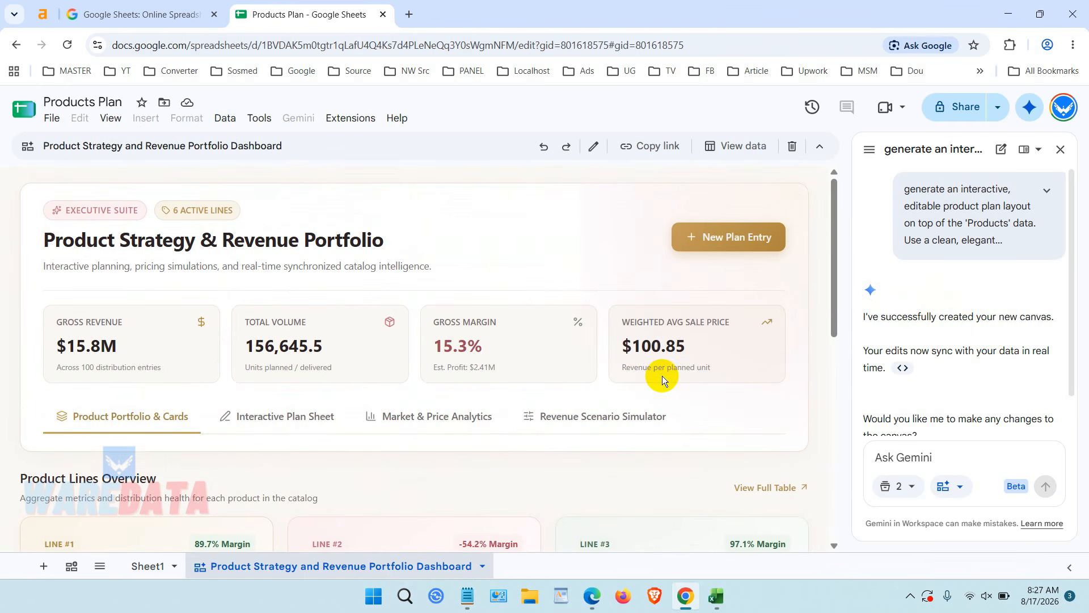
click(734, 239)
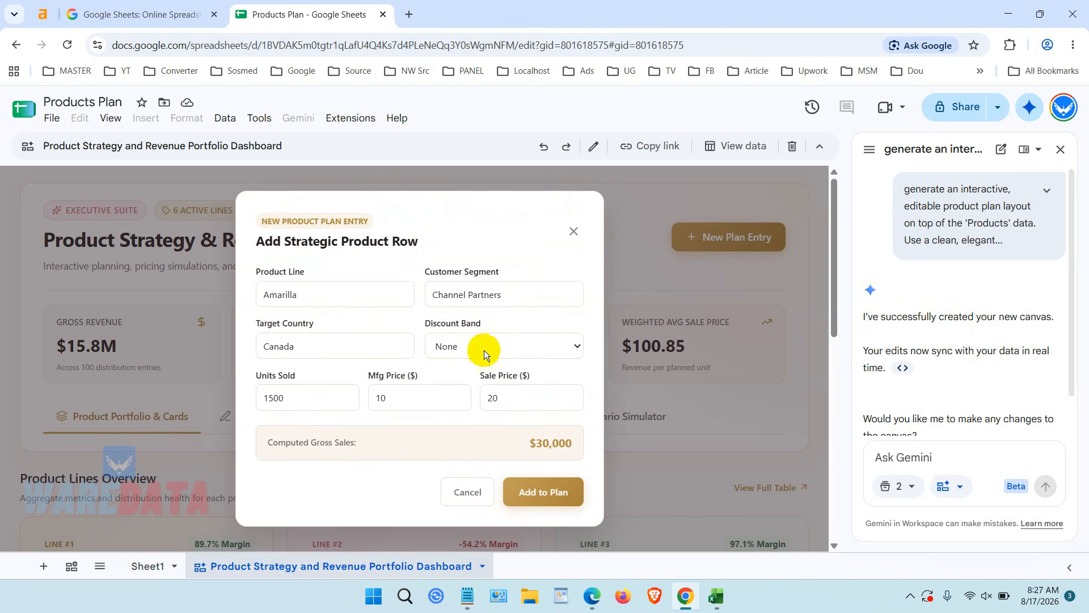
click(574, 231)
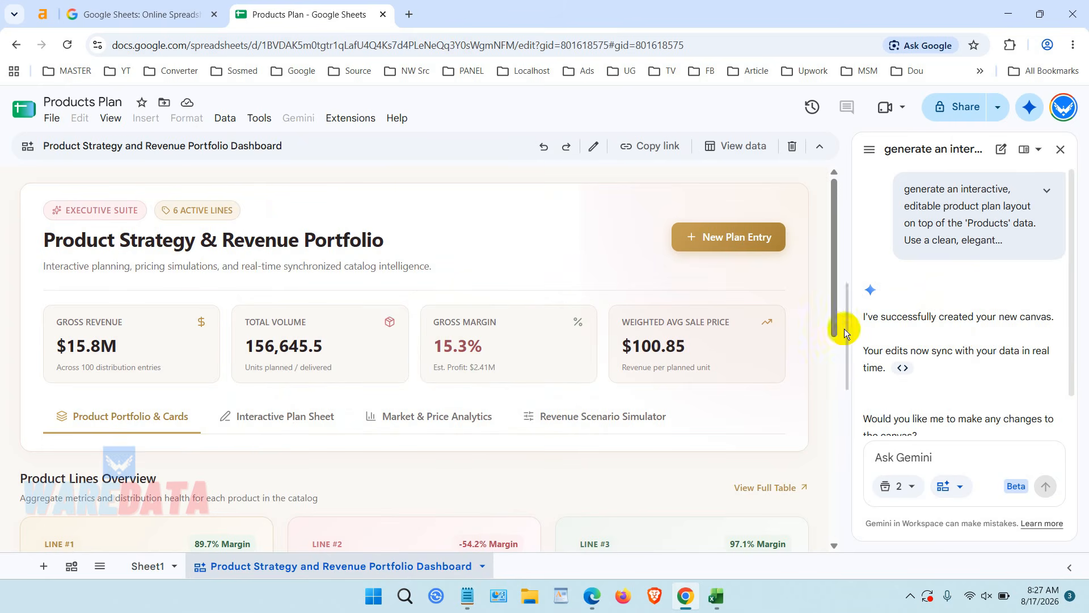
scroll(992, 356, down, 1)
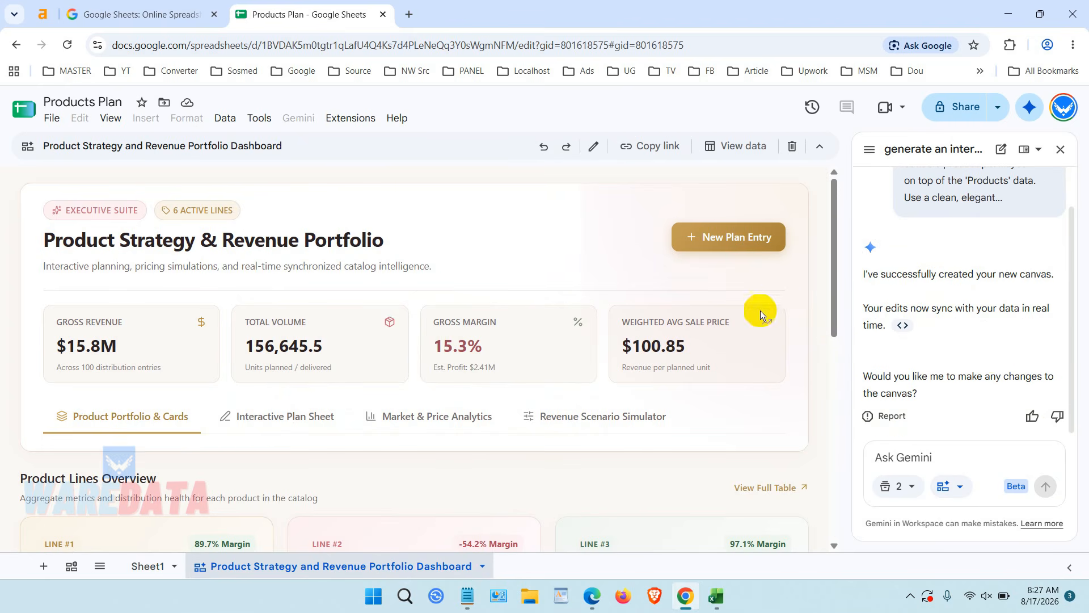
scroll(765, 309, down, 7)
scroll(765, 309, up, 6)
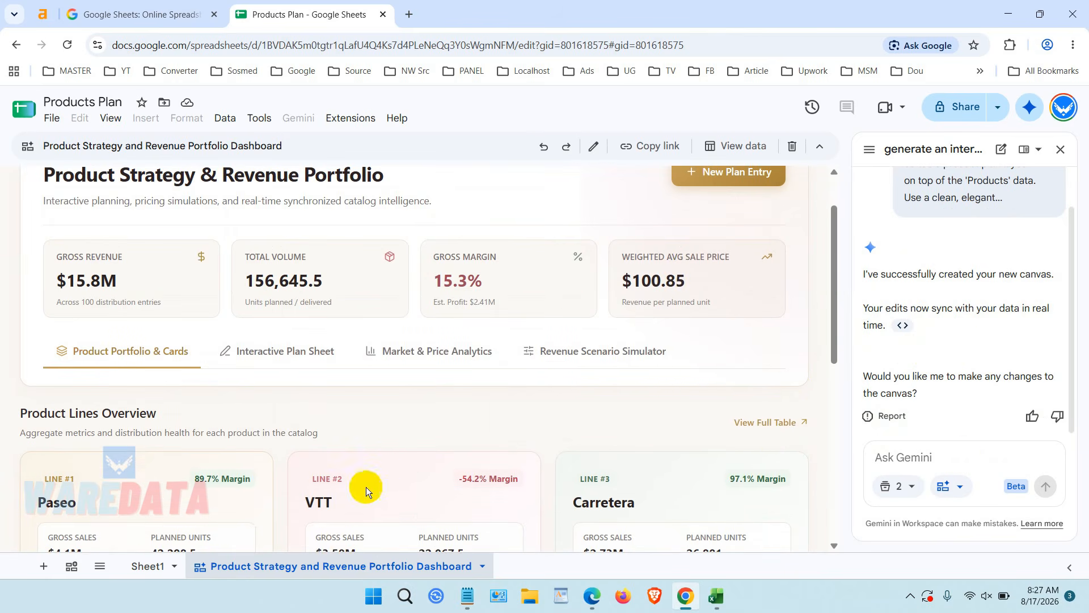
- Check the end of the source data at empty row 102 in Sheet1 and try the dashboard's link to its data
click(148, 568)
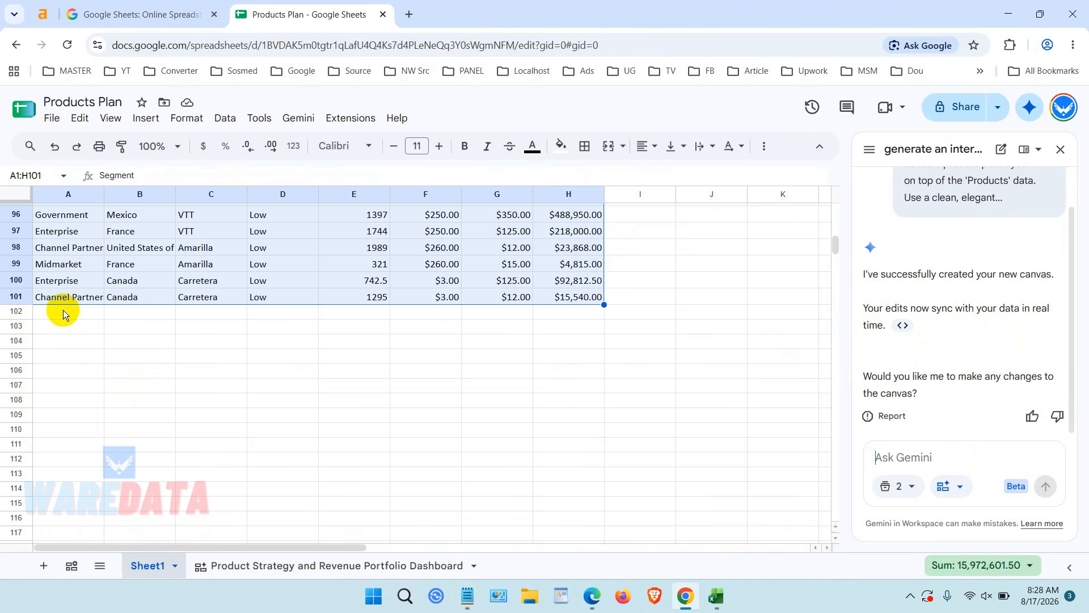
click(16, 311)
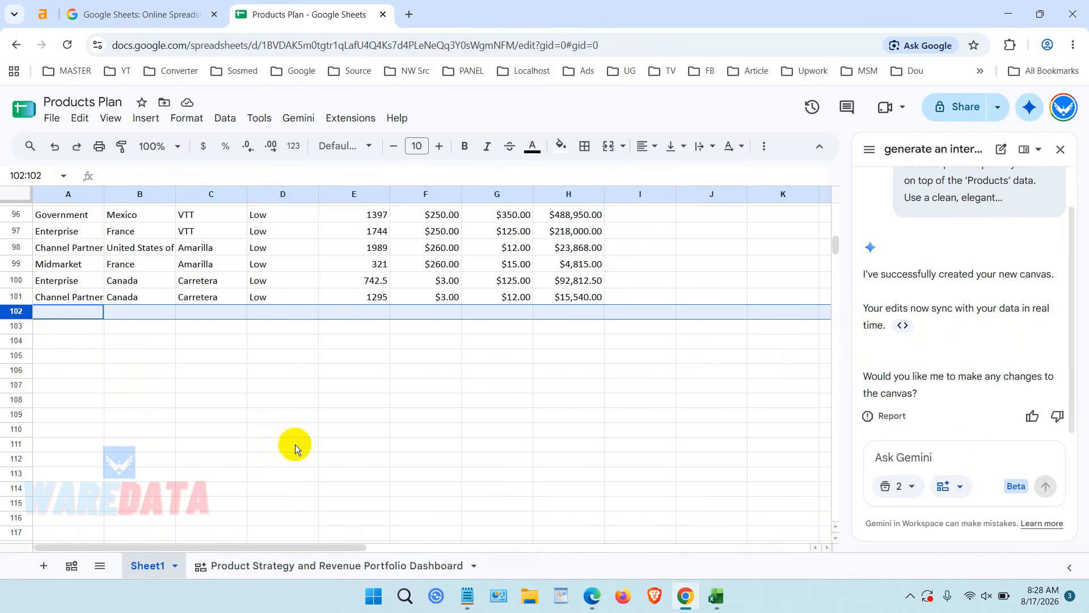
click(357, 564)
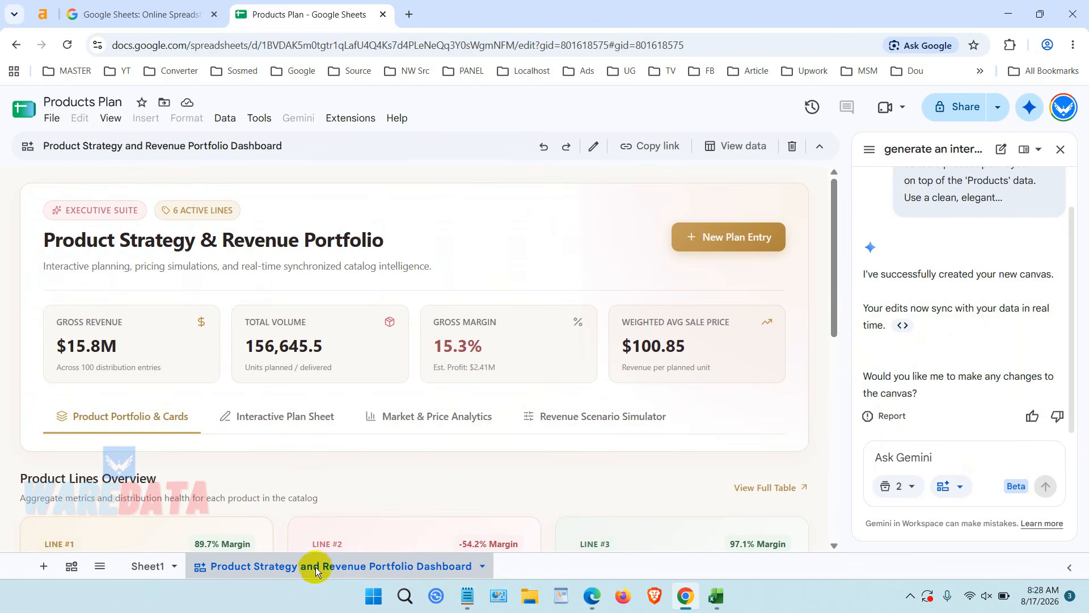
click(737, 149)
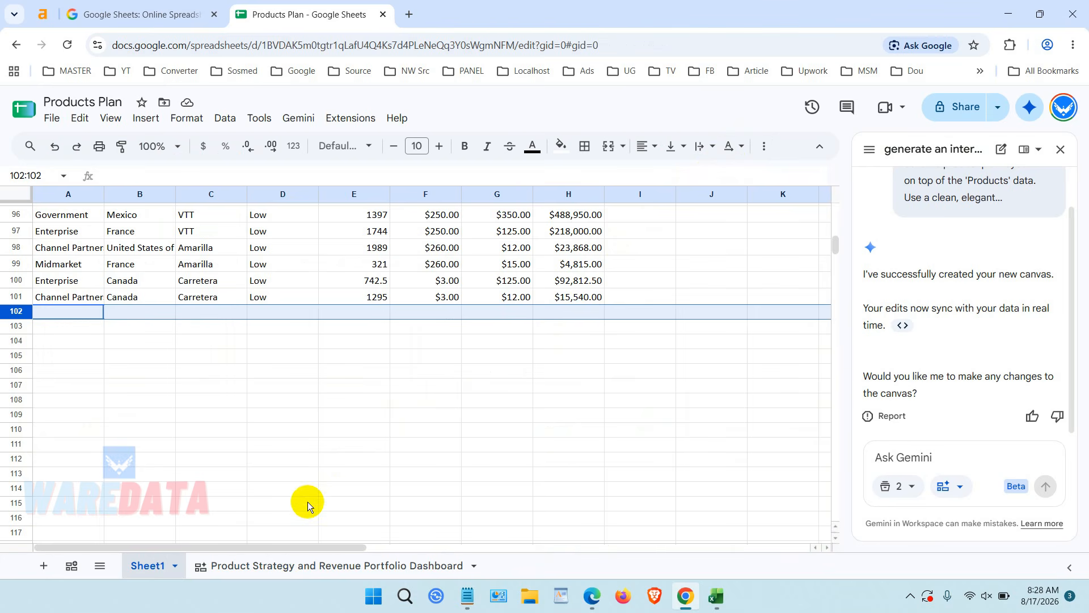
- Add a dashboard plan entry for Amarilla, Canada, with 1503 units sold and a Medium discount band, and check row 102 in Sheet1
click(261, 567)
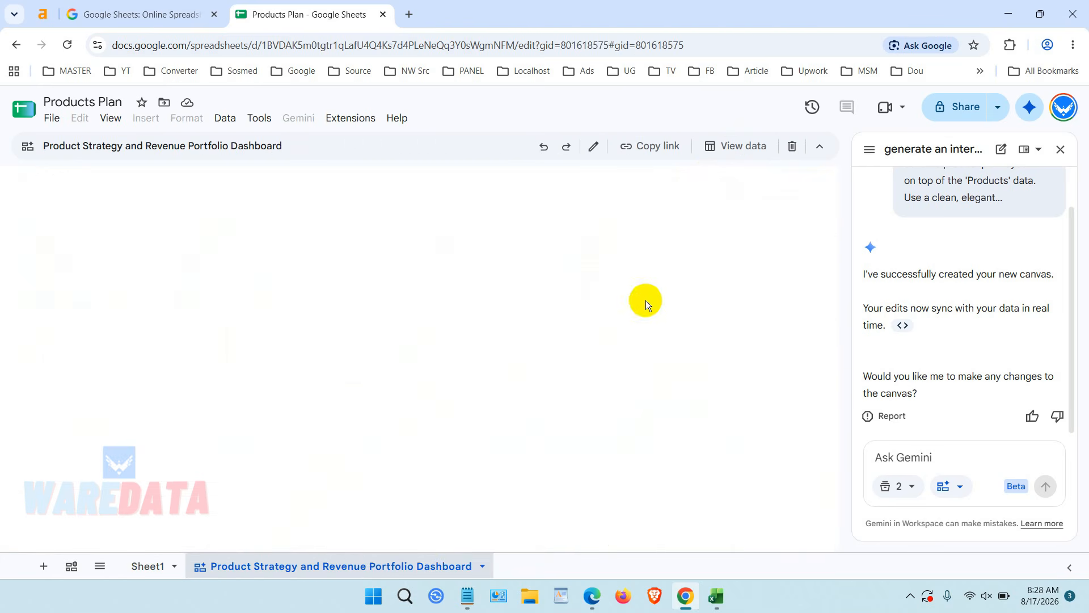
click(736, 237)
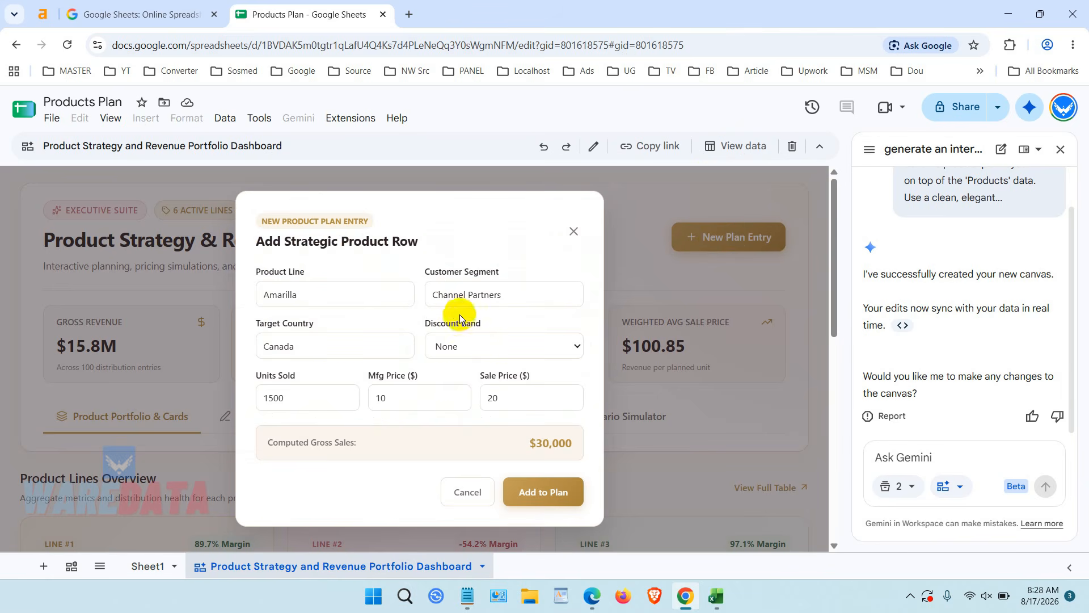
click(347, 394)
click(348, 395)
click(564, 295)
click(486, 347)
click(491, 402)
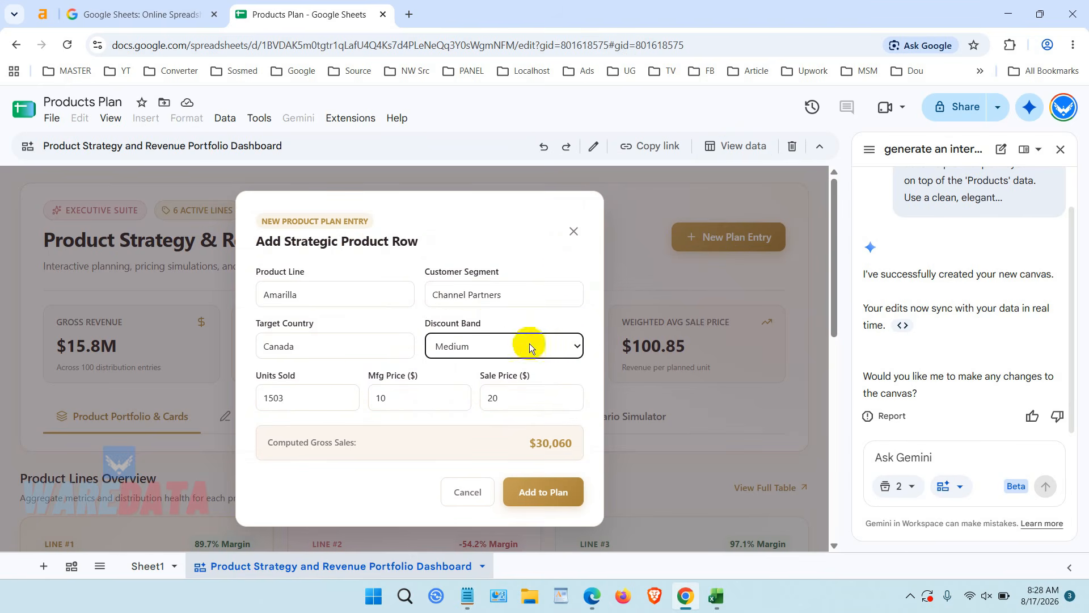
click(540, 503)
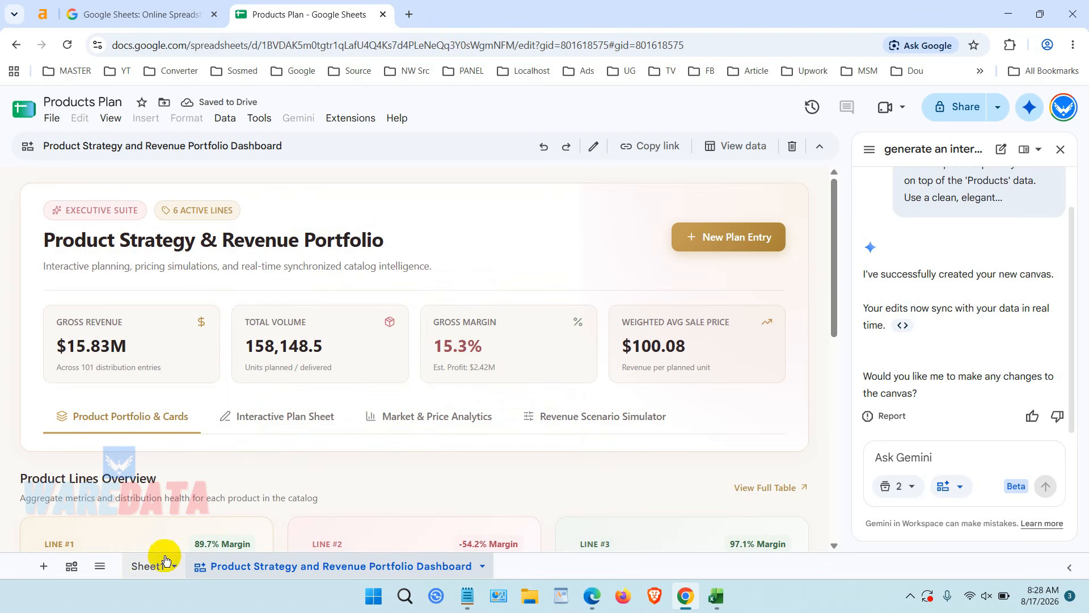
click(146, 568)
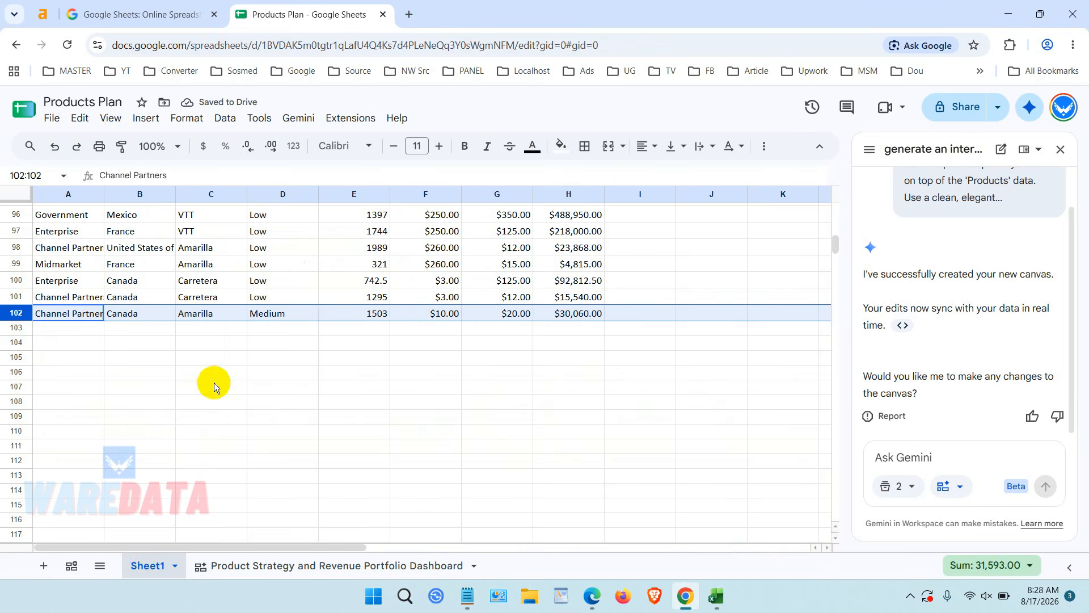
click(17, 328)
- Start another plan entry on the dashboard and set its product line to Montana, keeping the other default values
click(274, 564)
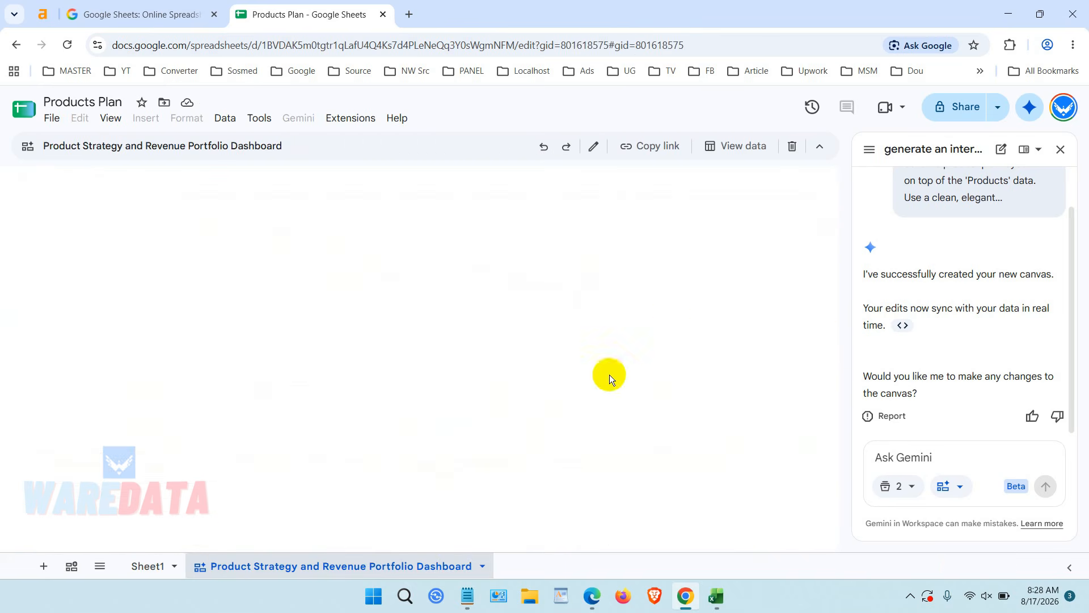
click(694, 236)
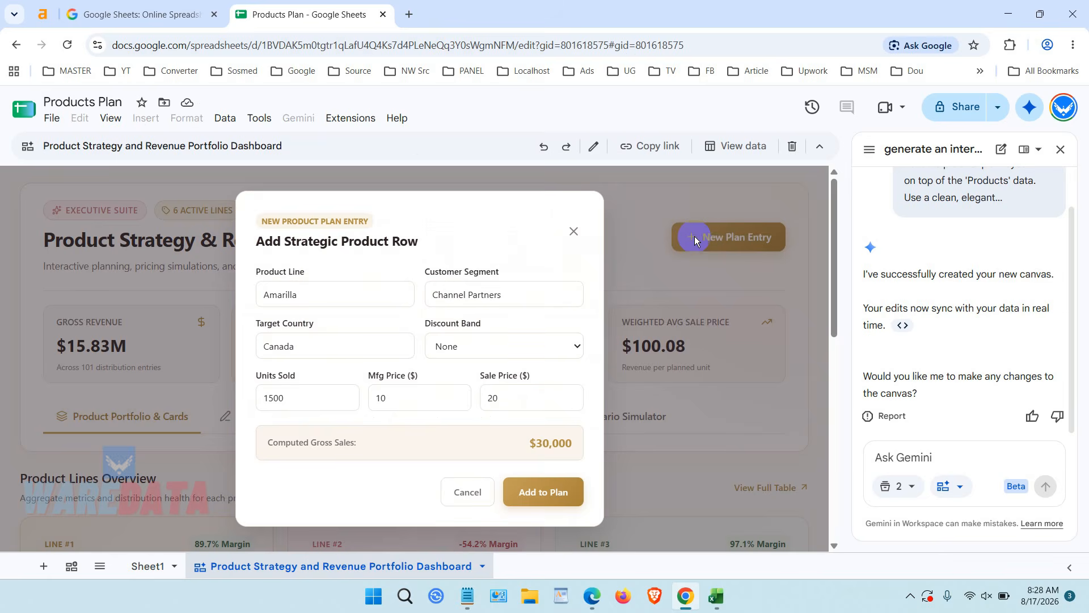
click(359, 348)
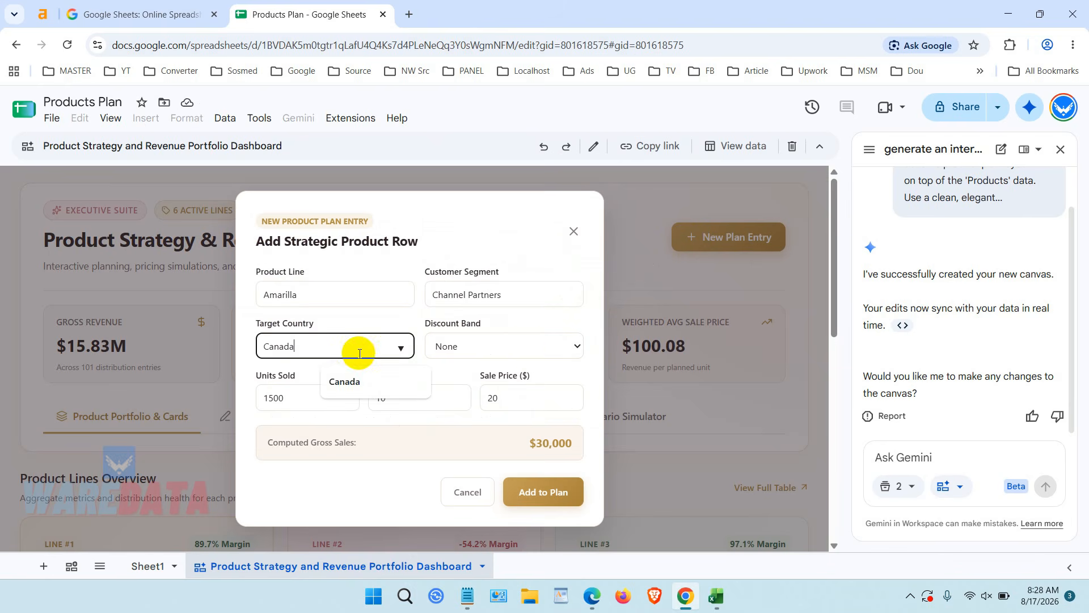
click(349, 394)
click(347, 290)
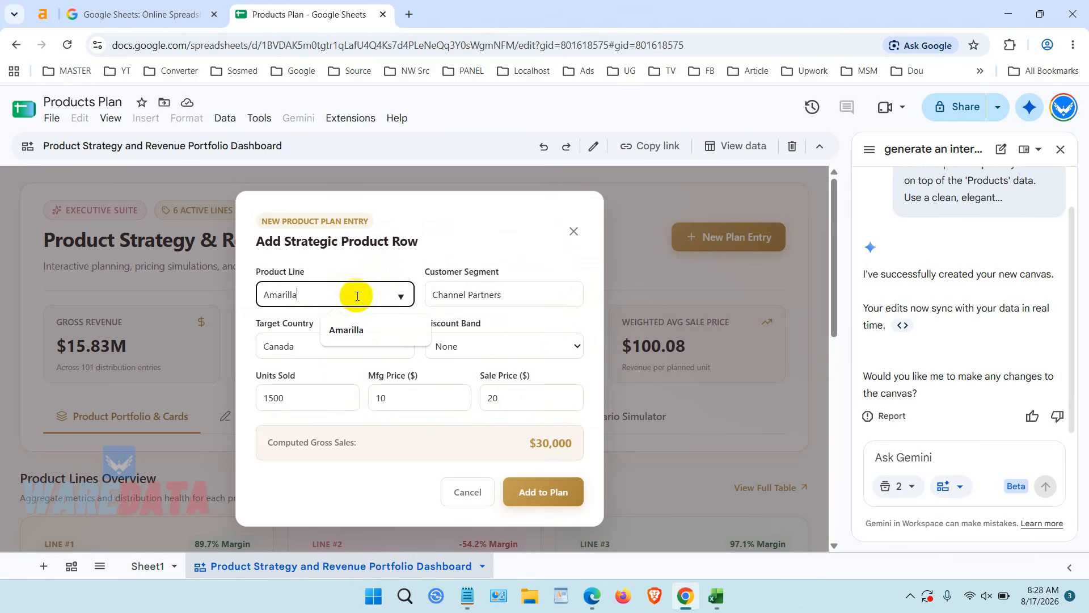
double_click(328, 296)
text(dfsd)
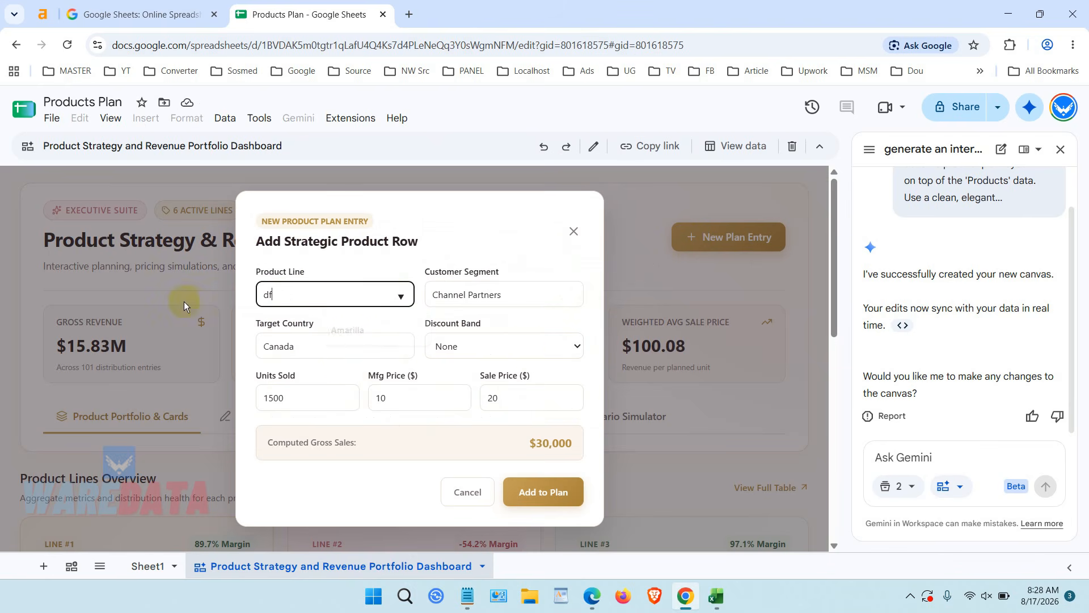
key(BackSpace)
key(BackSpace)
key(BackSpace)
key(BackSpace)
text(A)
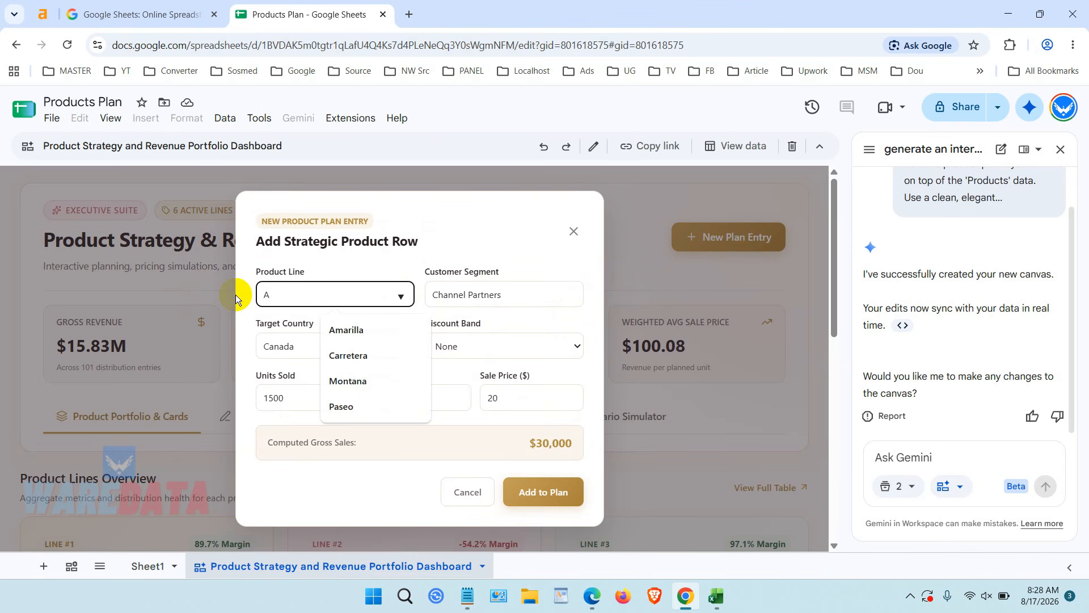
click(348, 380)
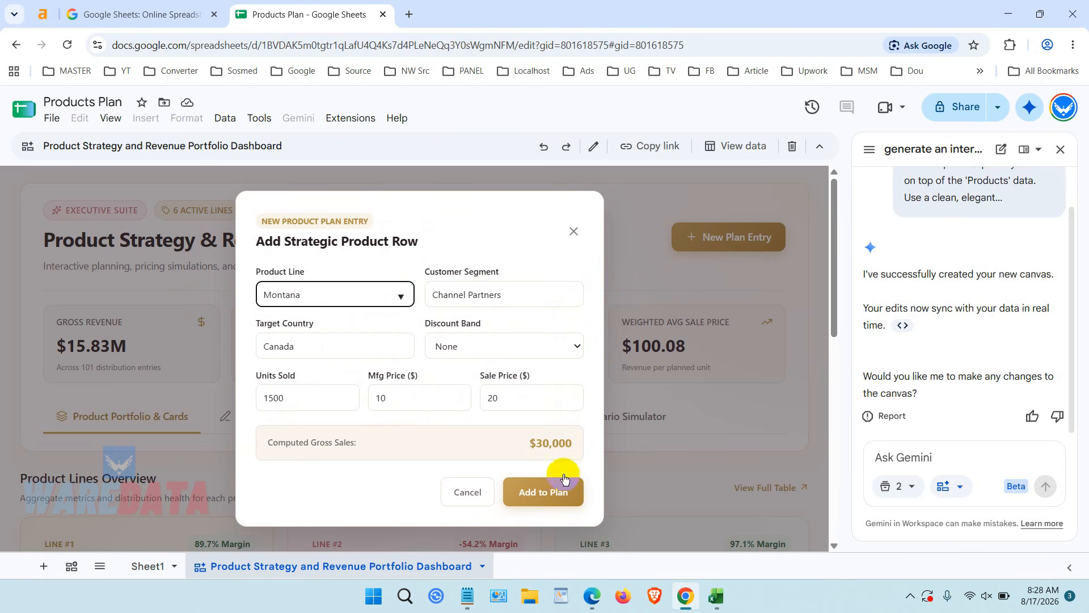
- Add the Montana entry to the plan and check its new row at the end of the Sheet1 data
click(559, 494)
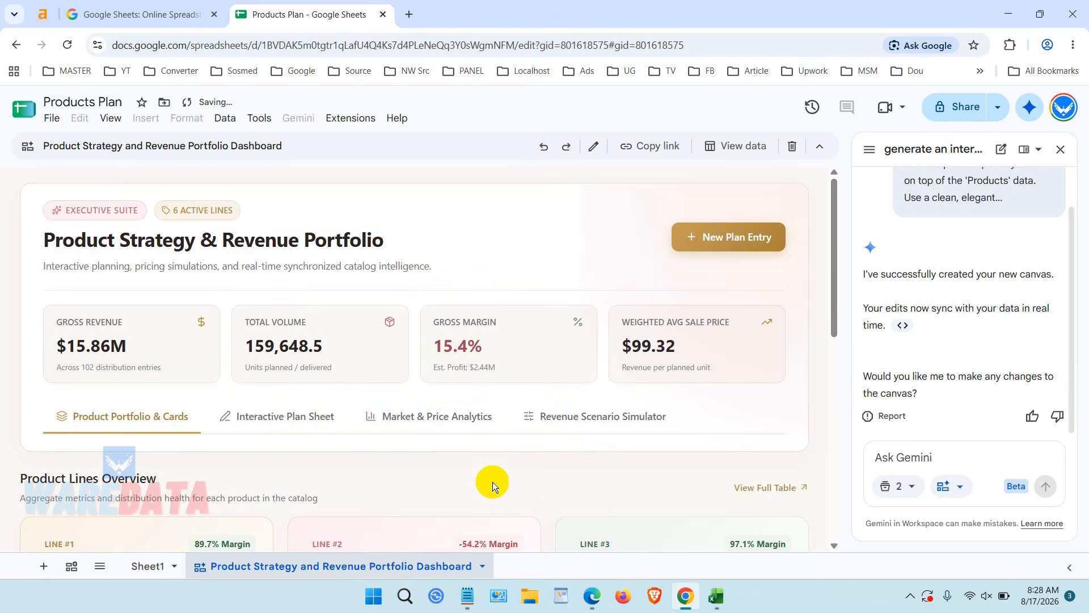
click(148, 566)
click(81, 347)
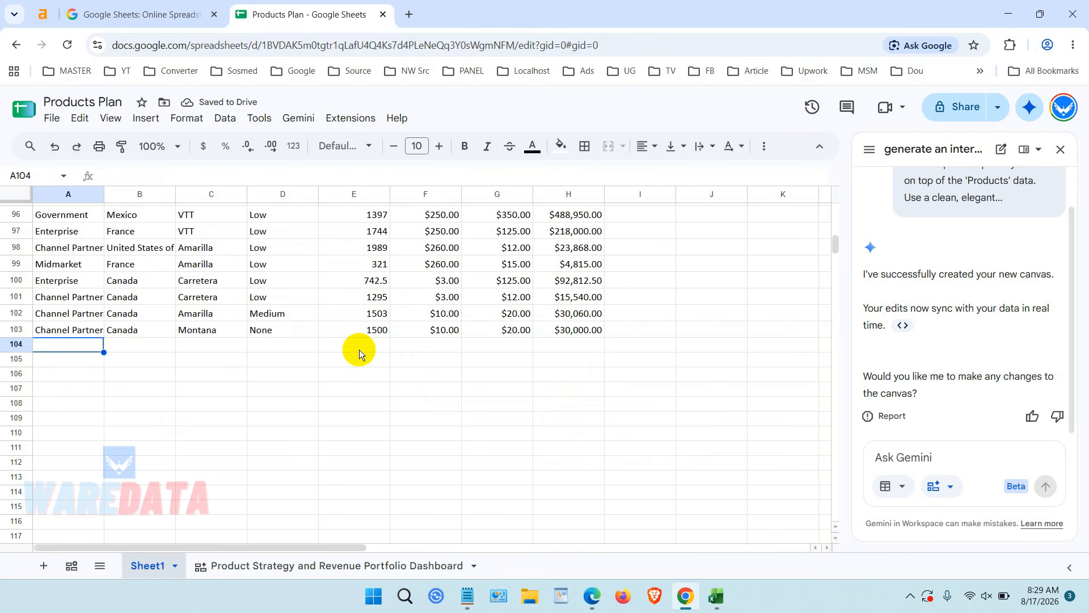
- Open a new plan entry form on the dashboard and examine the choices offered for product line, customer segment, target country and discount band
click(441, 561)
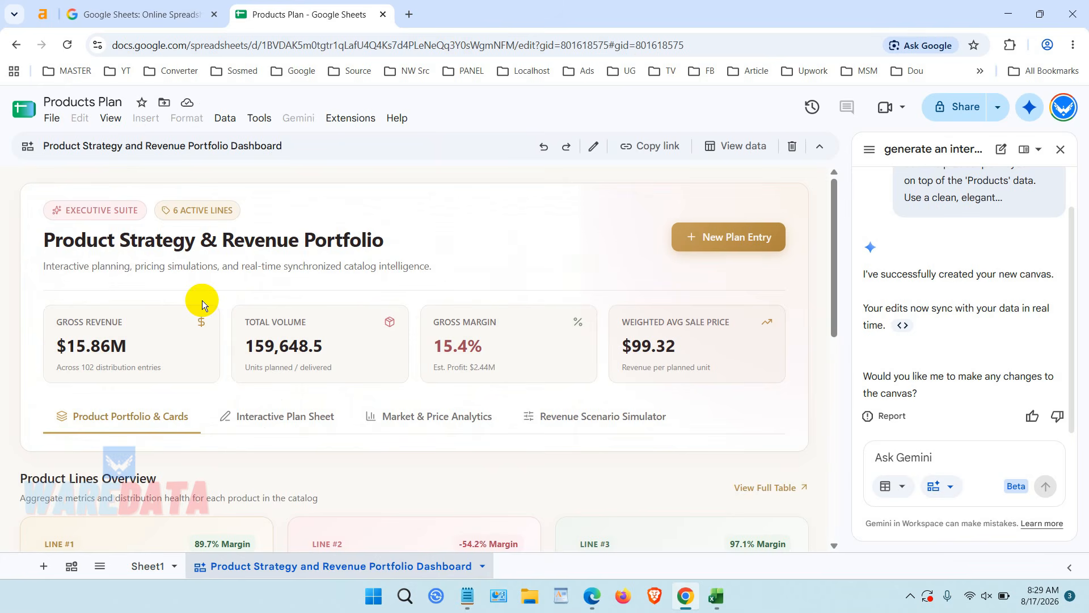
click(726, 234)
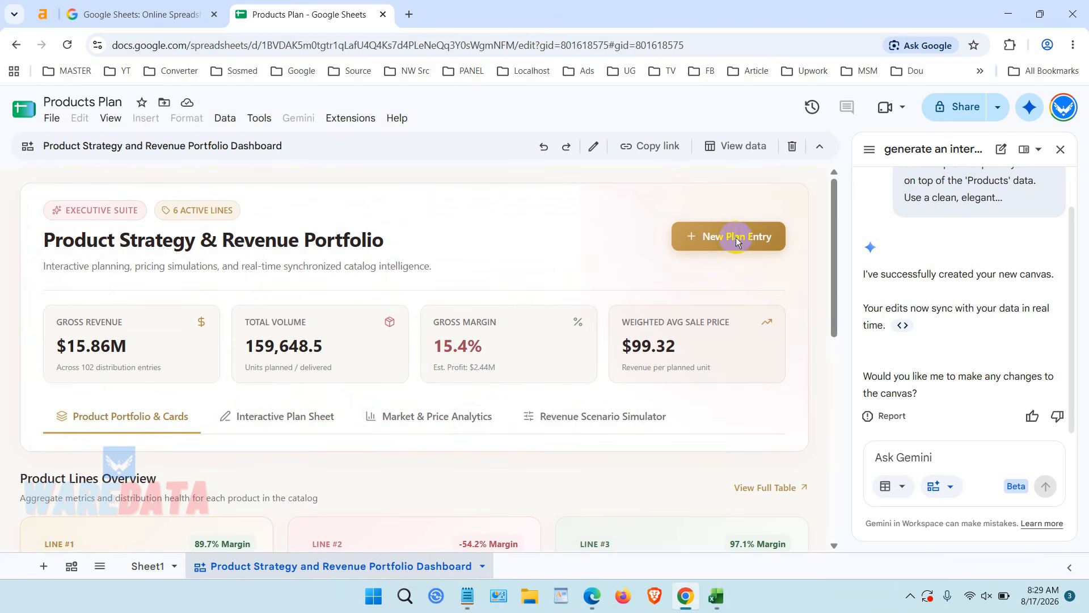
click(400, 297)
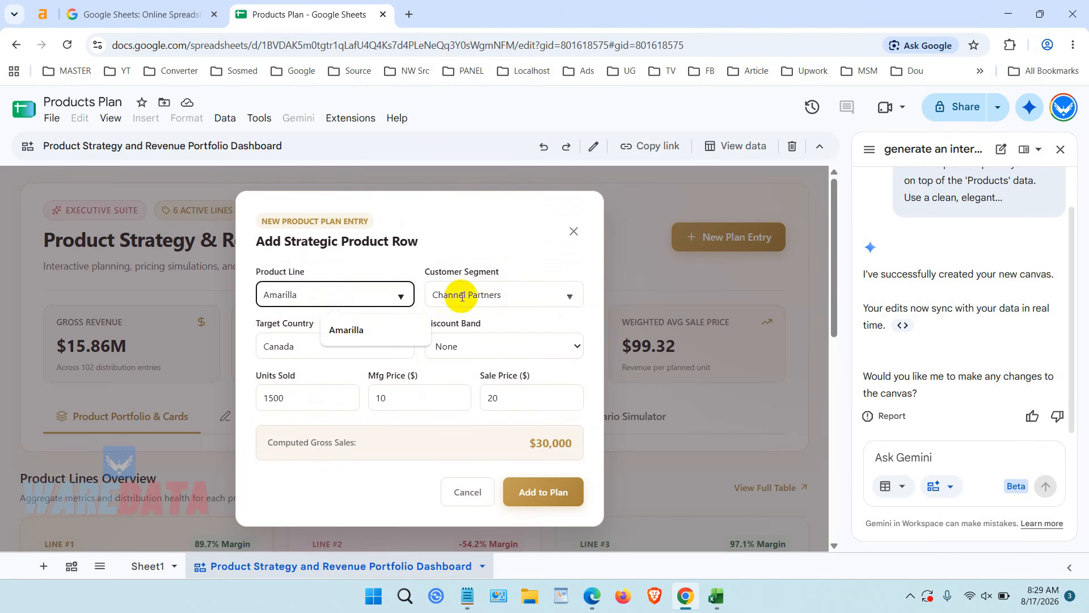
click(573, 299)
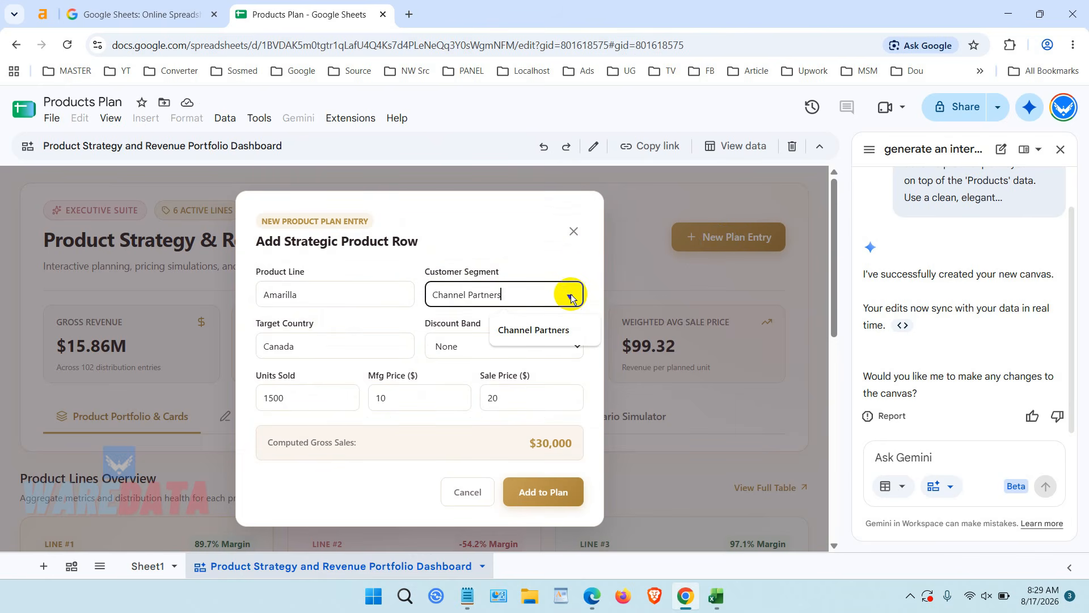
click(374, 340)
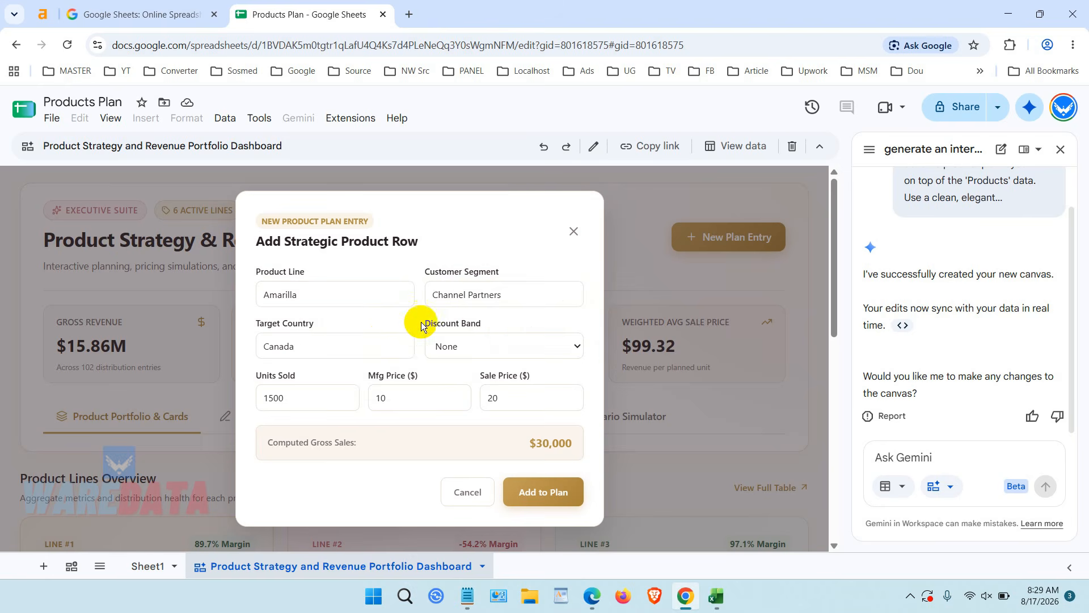
click(484, 347)
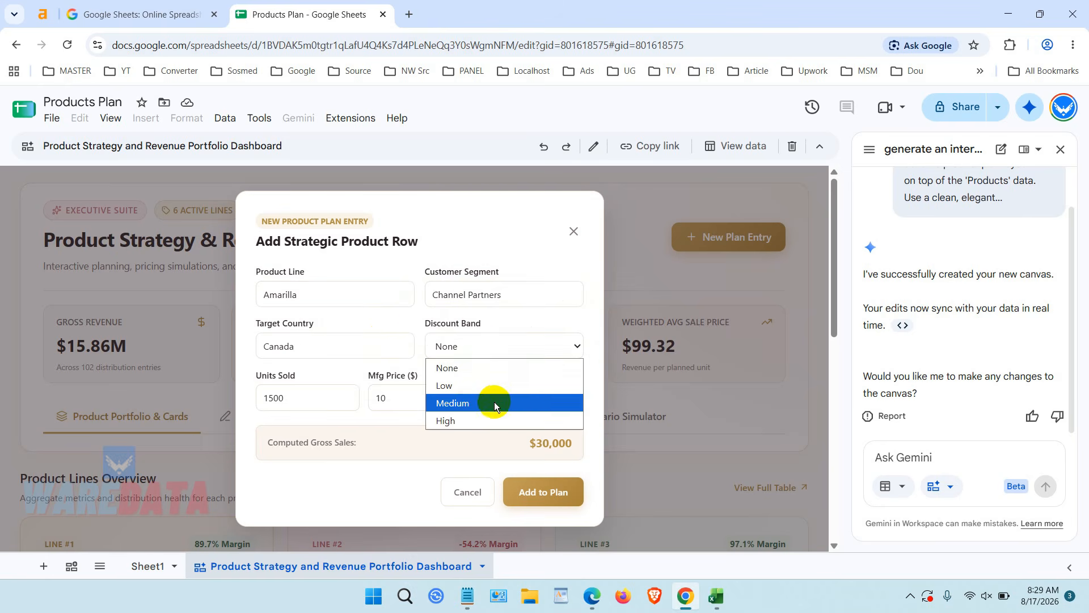
- Start a follow-up Gemini prompt and show the tools available for it
click(982, 462)
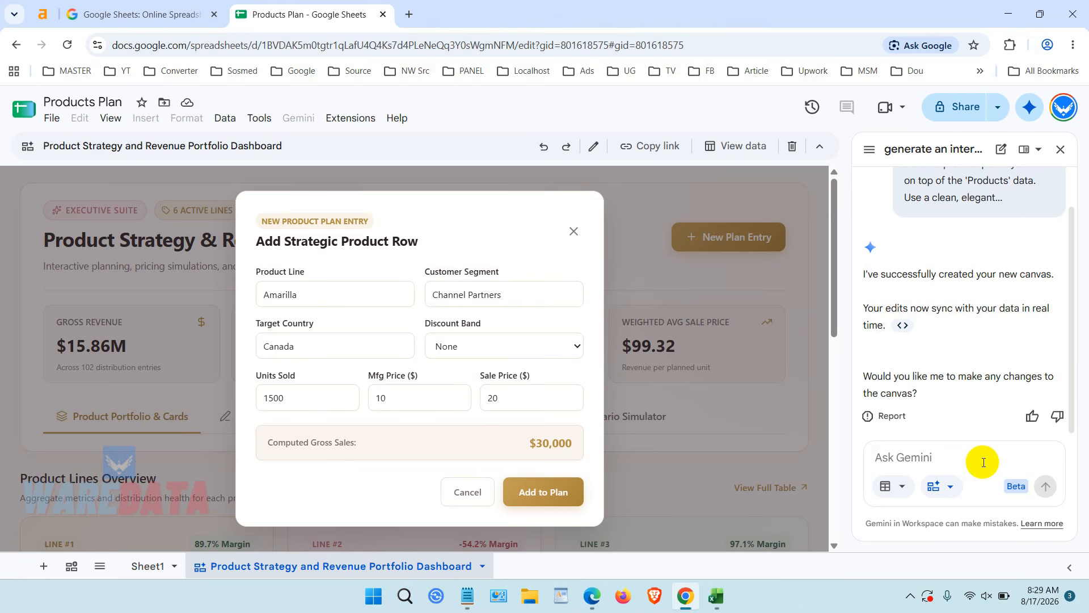
click(954, 485)
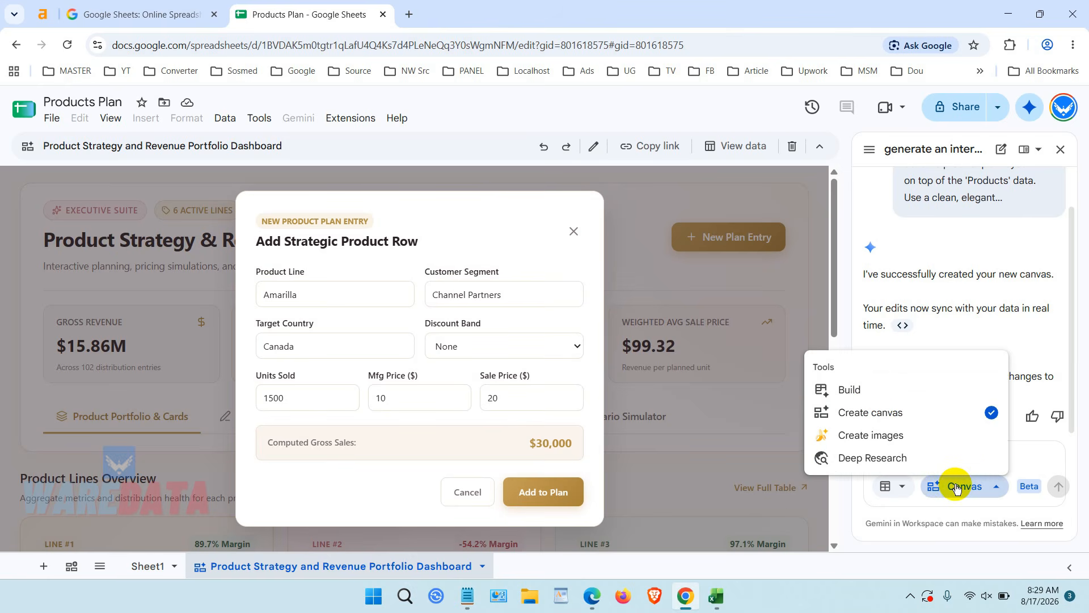